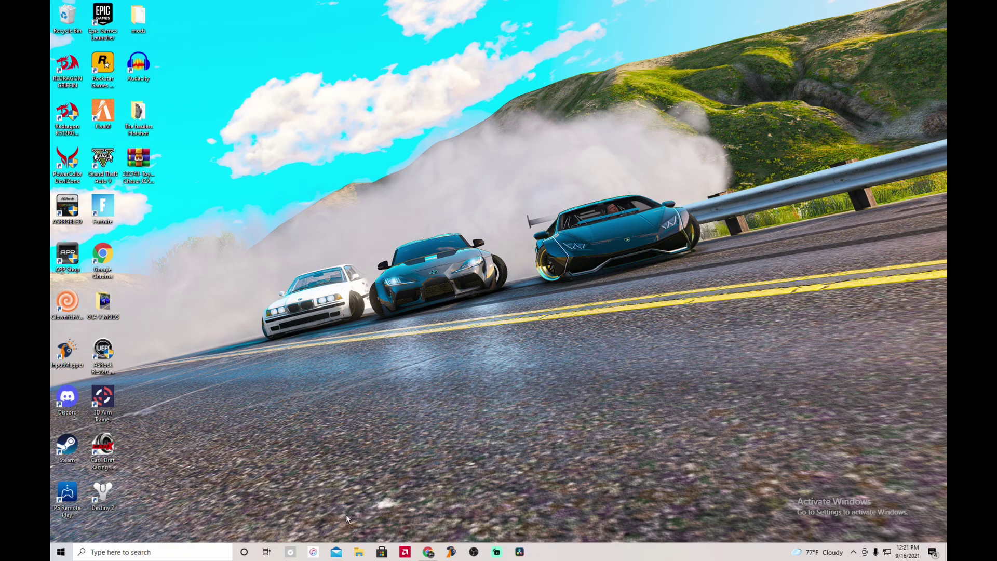
# - Download the OpenIV 4.0 installer, ovisetup.exe, from openiv.com in Chrome
pyautogui.click(437, 552)
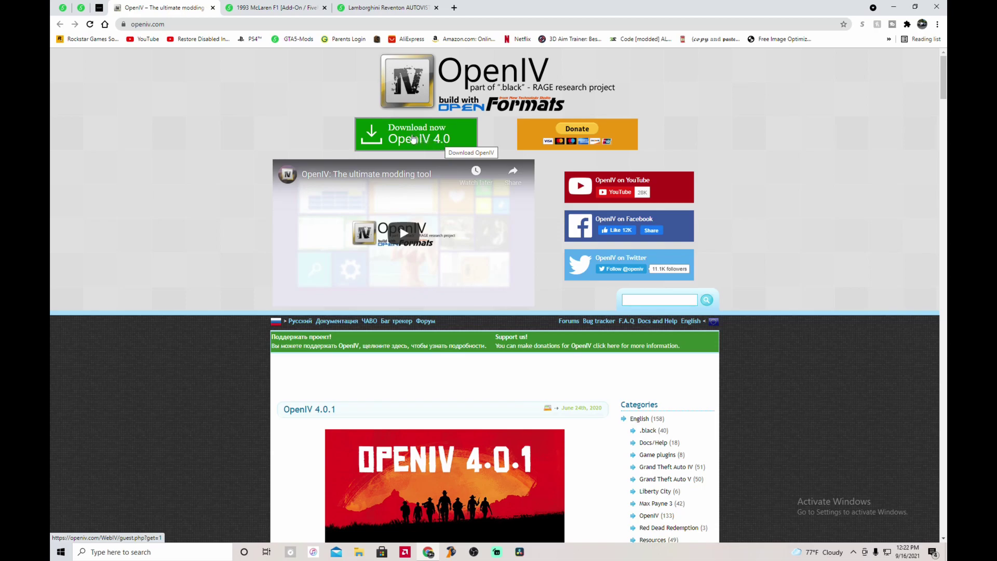
pyautogui.click(419, 133)
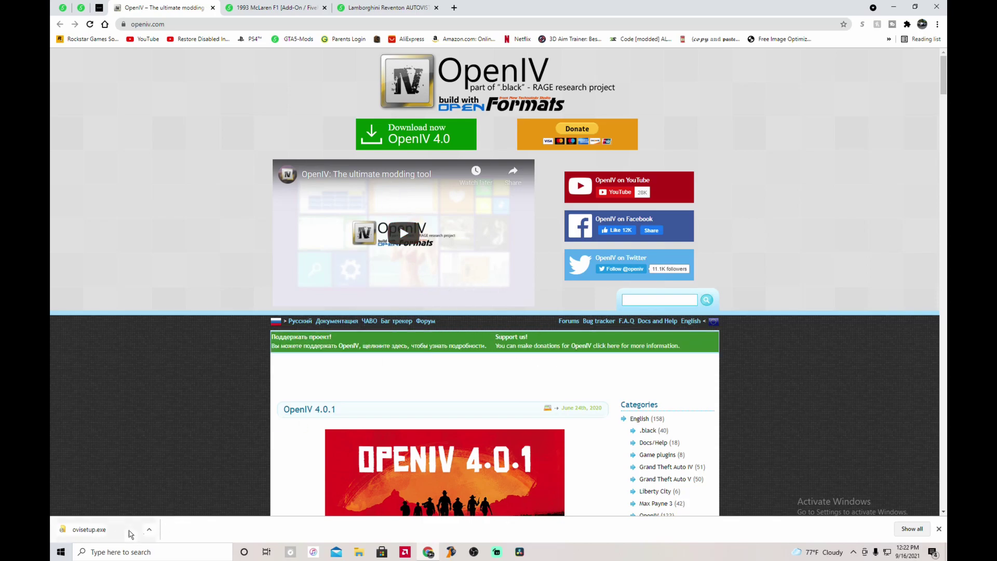
# - Install OpenIV 4.0.1 in English, accepting the license and the 19.8 Mb download
pyautogui.click(107, 529)
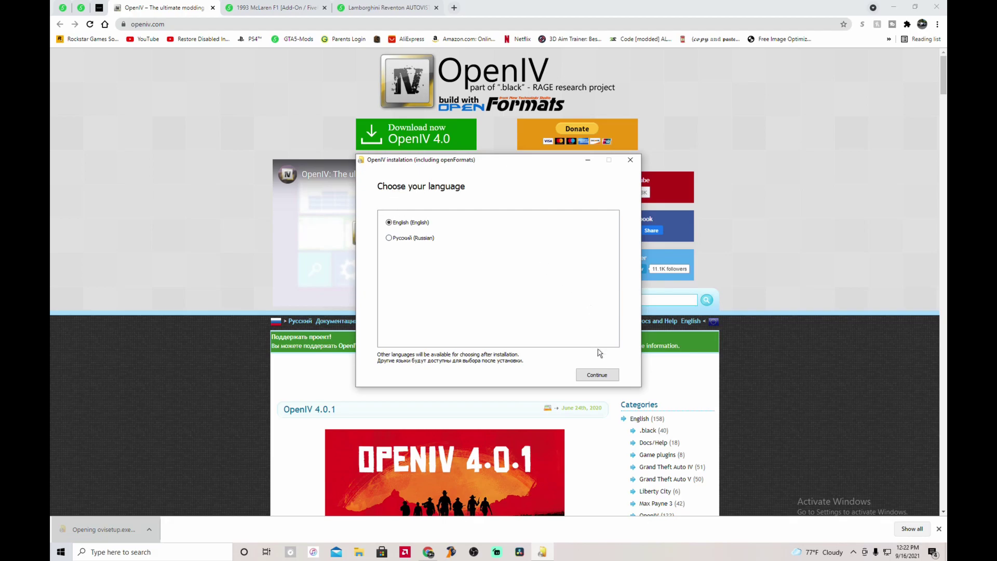
pyautogui.click(932, 7)
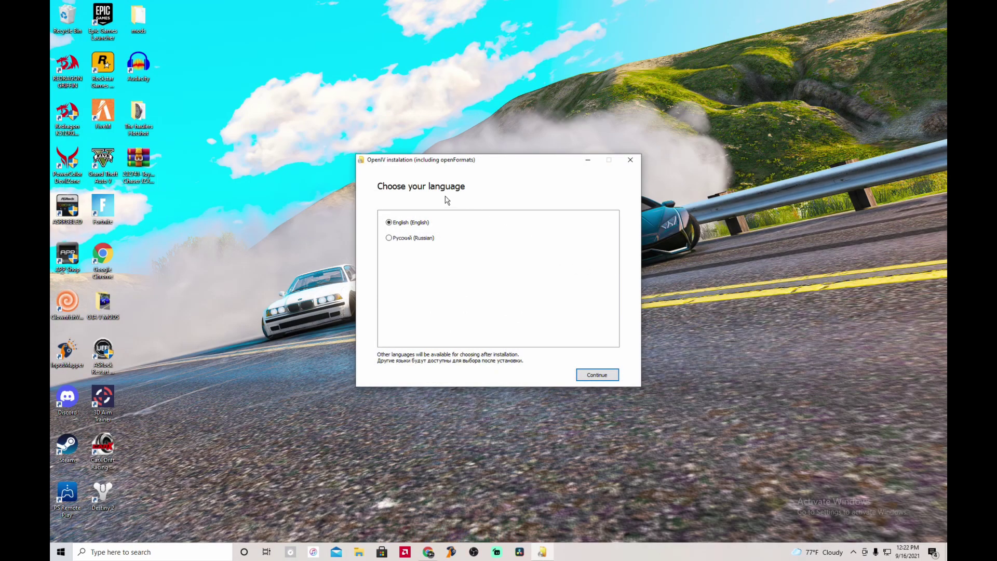
pyautogui.click(605, 376)
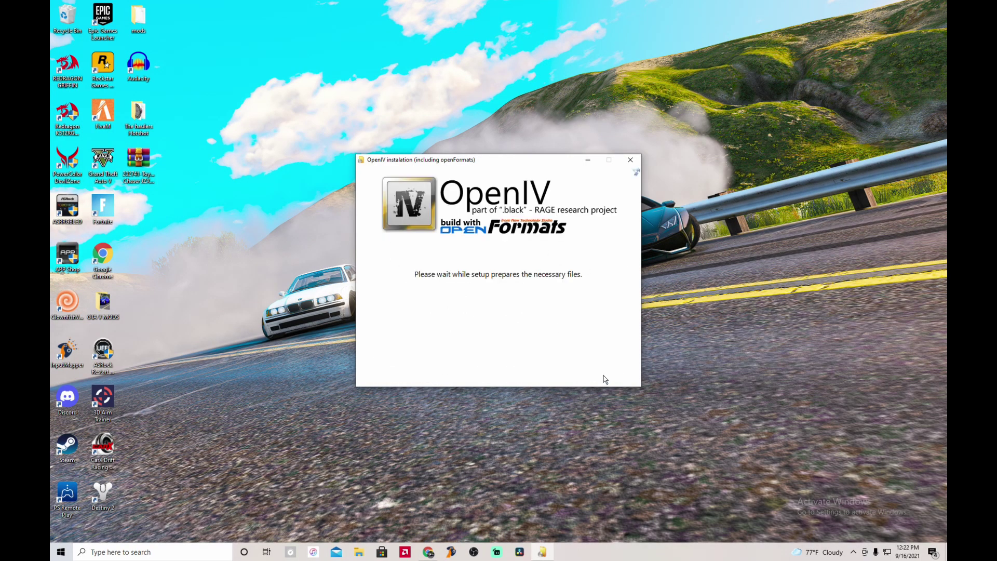
pyautogui.scroll(-20, 472, 290)
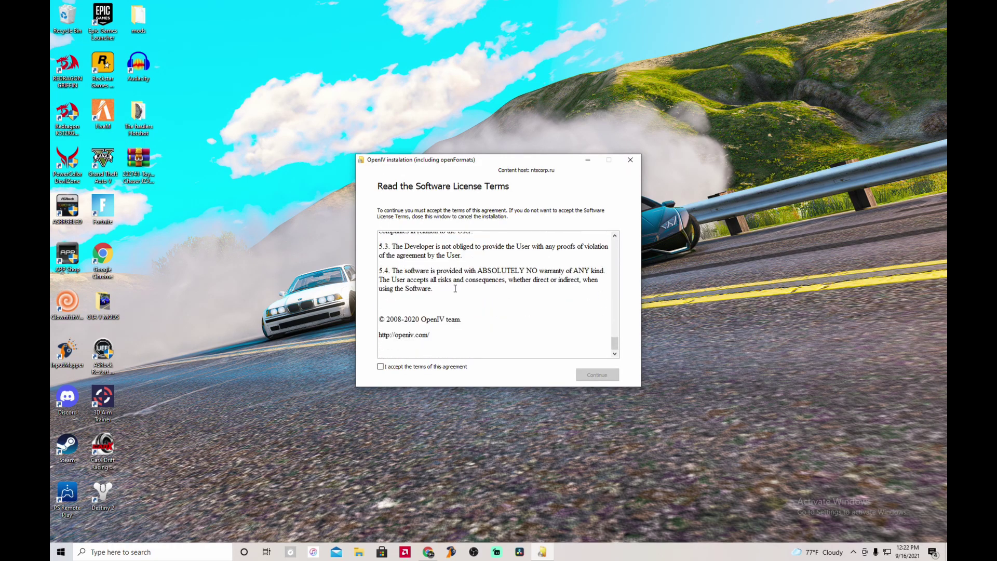
pyautogui.scroll(20, 455, 288)
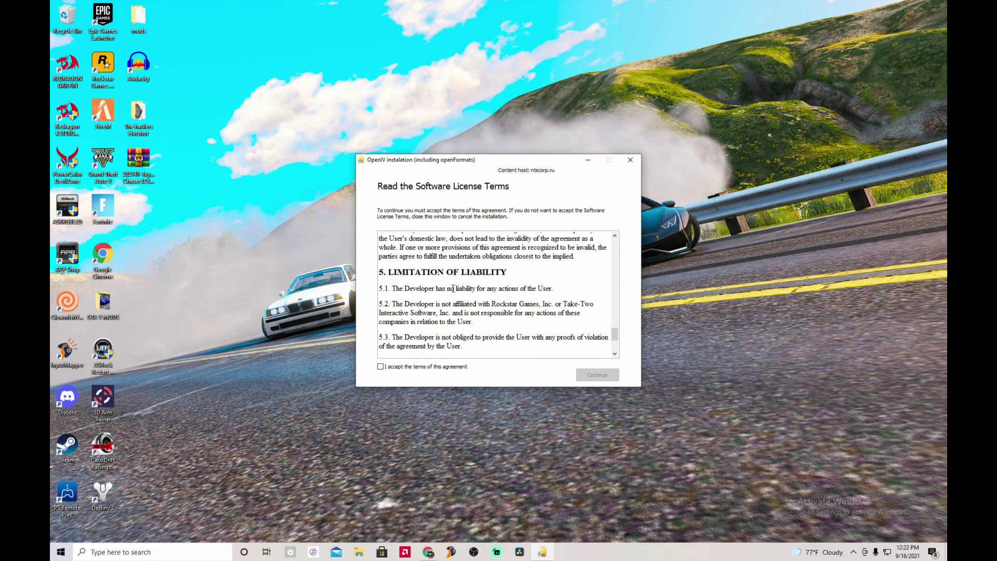
pyautogui.click(381, 366)
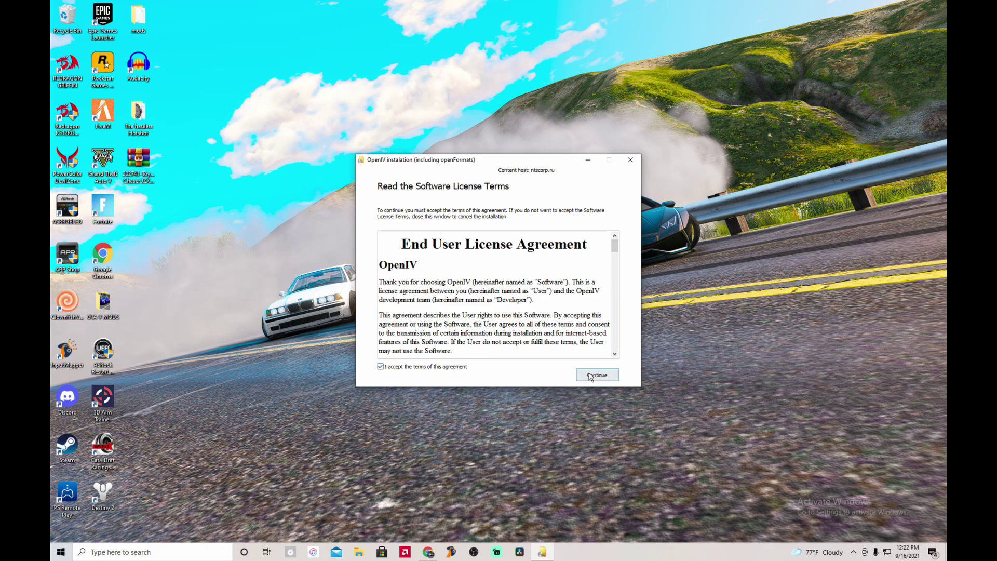
pyautogui.click(591, 376)
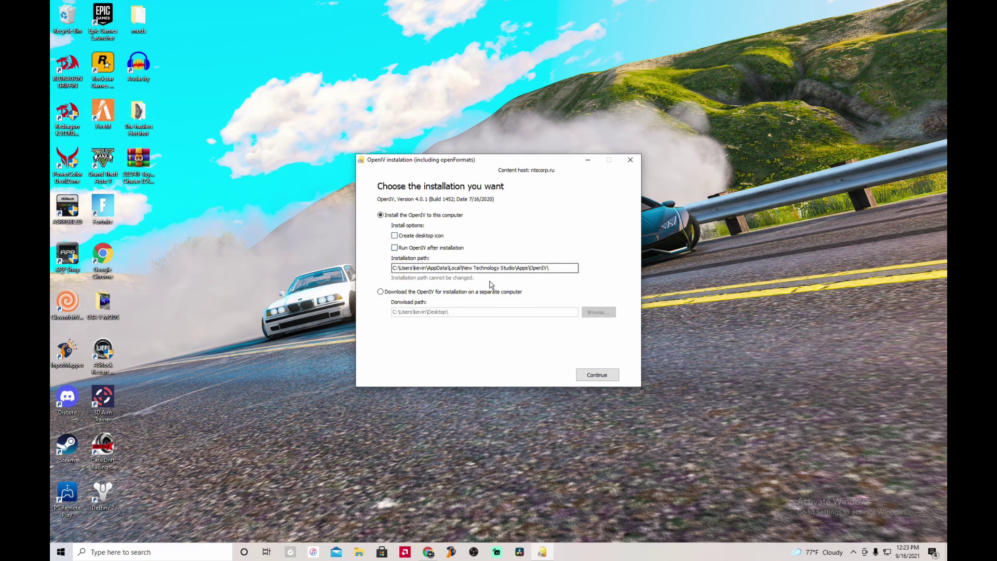
pyautogui.click(602, 378)
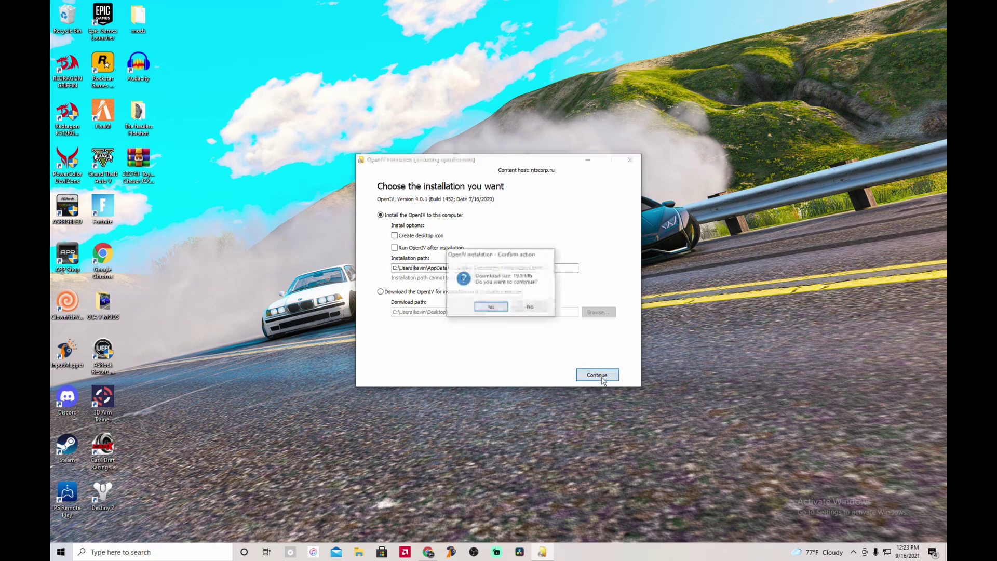
pyautogui.click(489, 308)
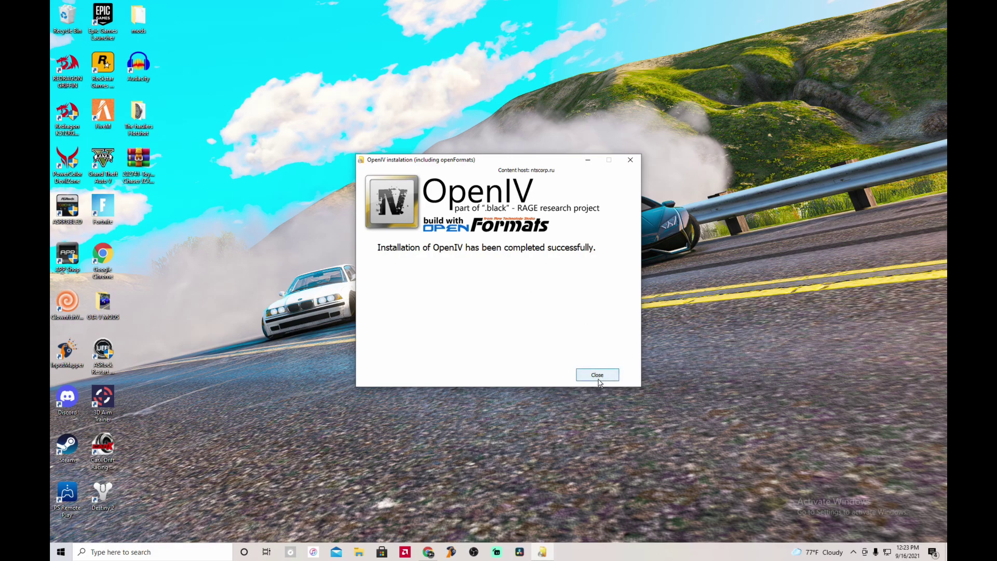
pyautogui.click(599, 377)
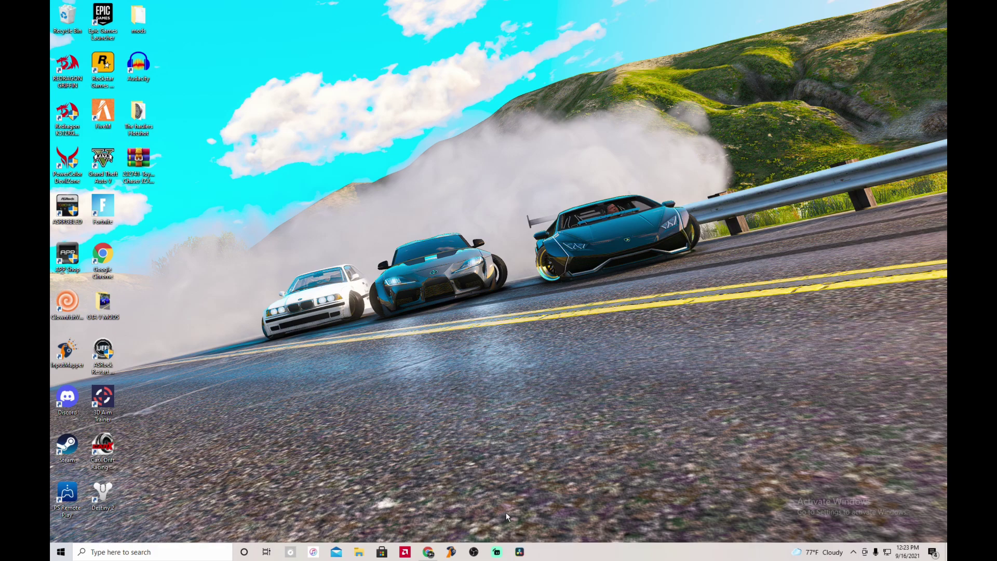
# - Launch OpenIV from Windows search
pyautogui.click(147, 552)
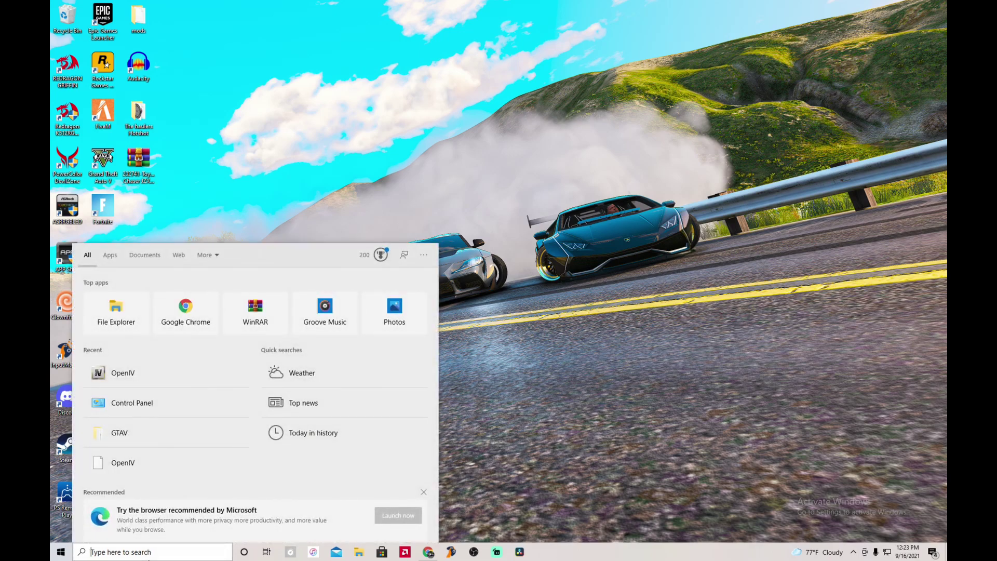
pyautogui.write('ope')
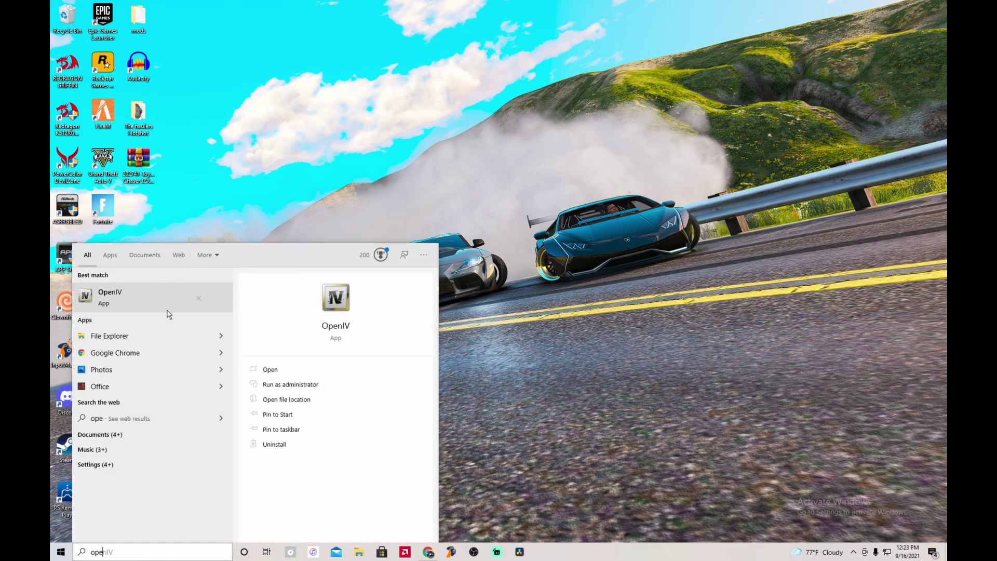
pyautogui.click(167, 308)
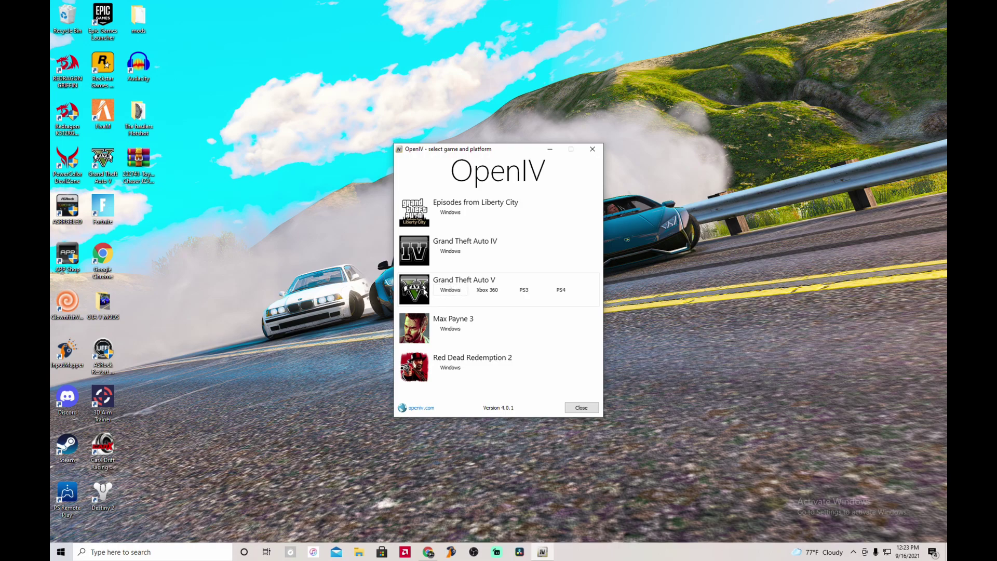
# - Set Grand Theft Auto V for Windows to the Downloads\GTAV folder and continue
pyautogui.click(450, 291)
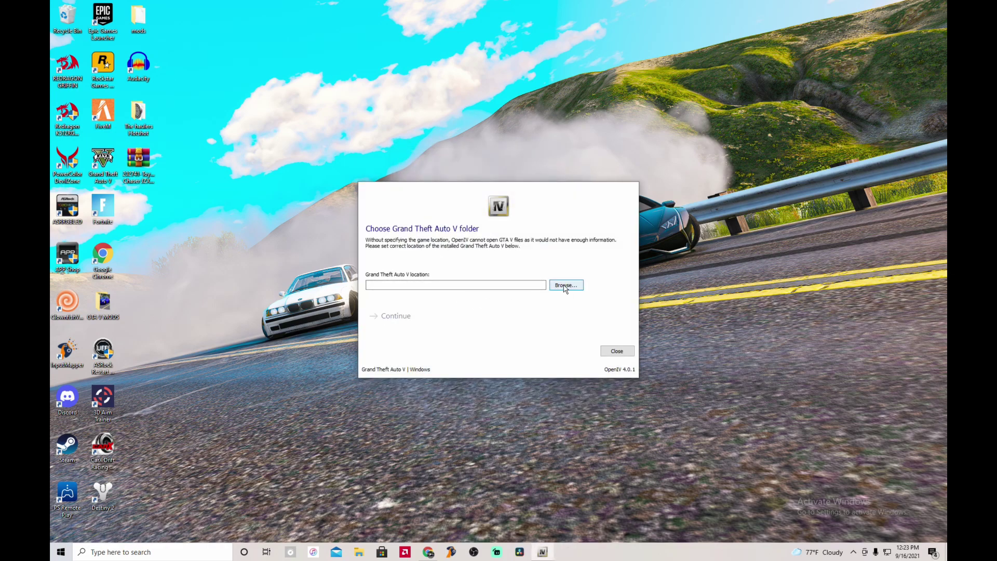
pyautogui.click(564, 286)
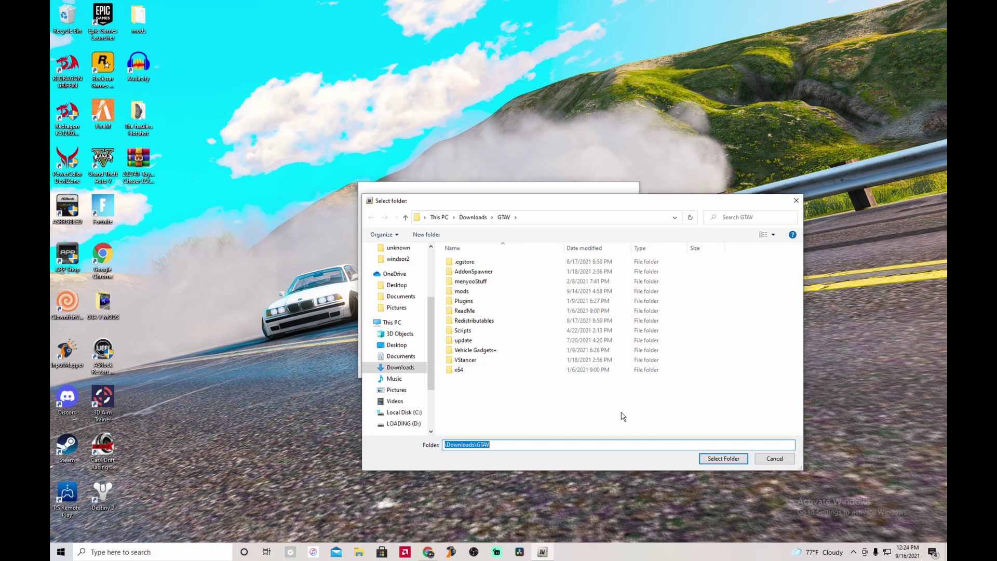
pyautogui.click(724, 459)
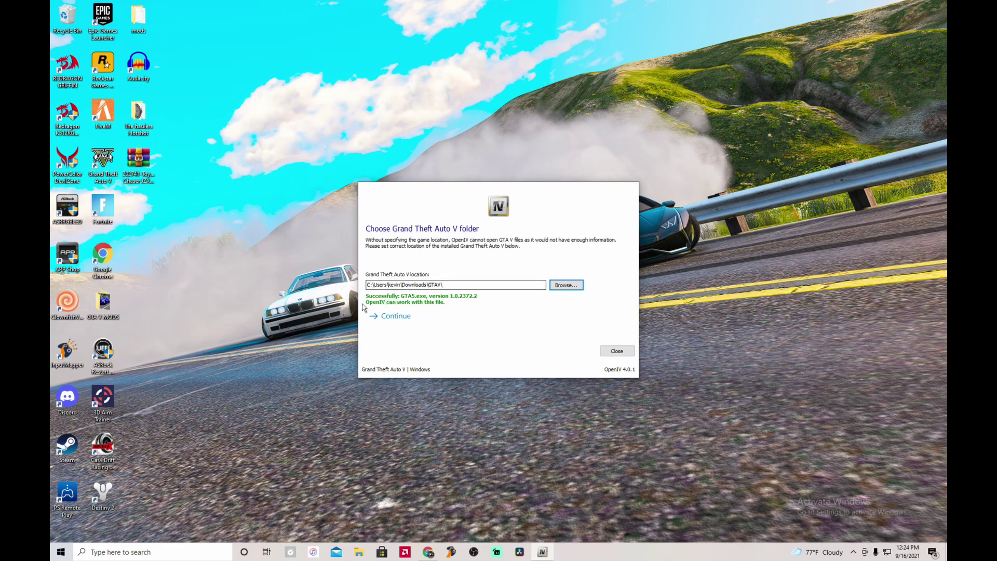
pyautogui.click(408, 316)
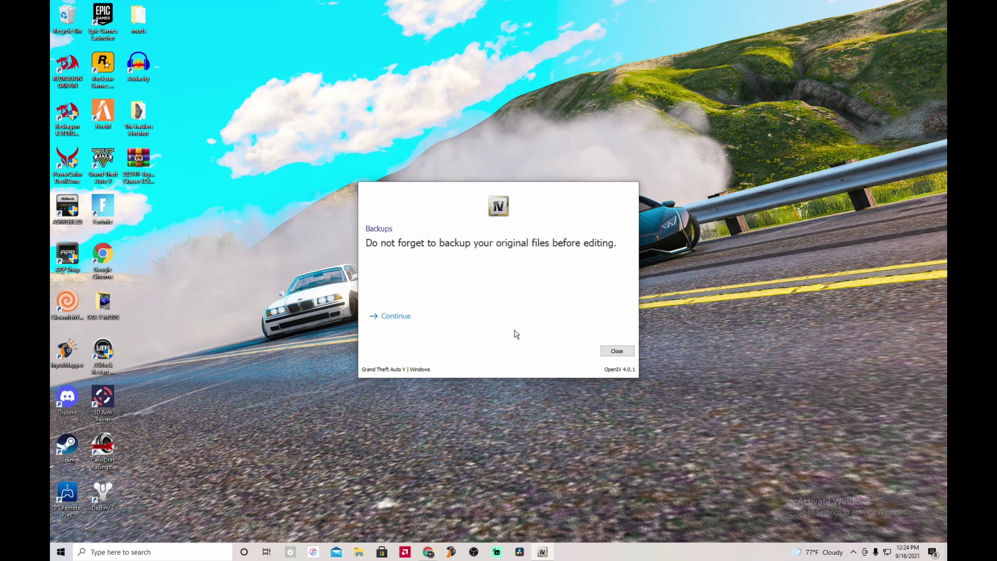
# - Load the game past the backup reminder and scroll its 170-item listing at full window height
pyautogui.click(397, 314)
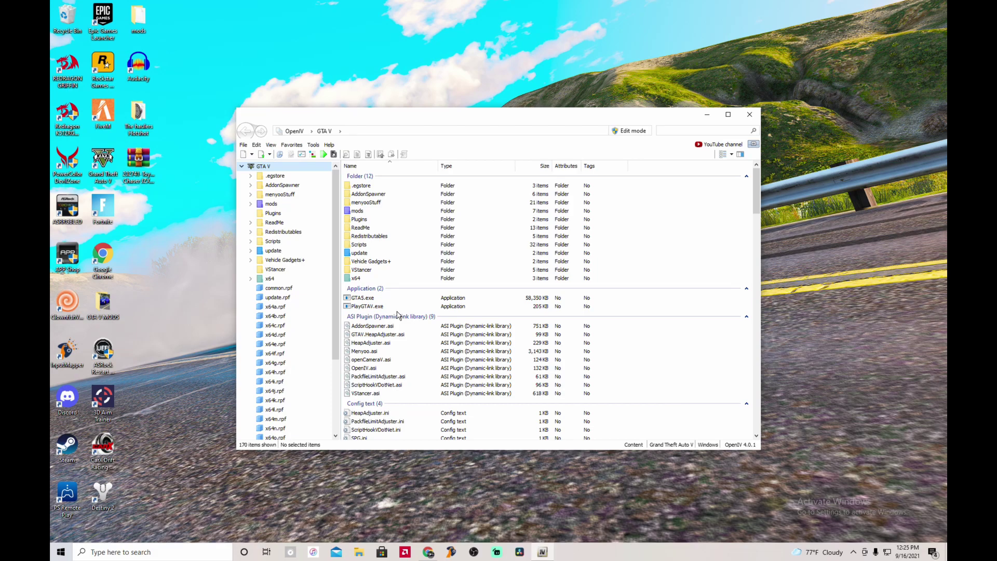
pyautogui.scroll(-10, 520, 267)
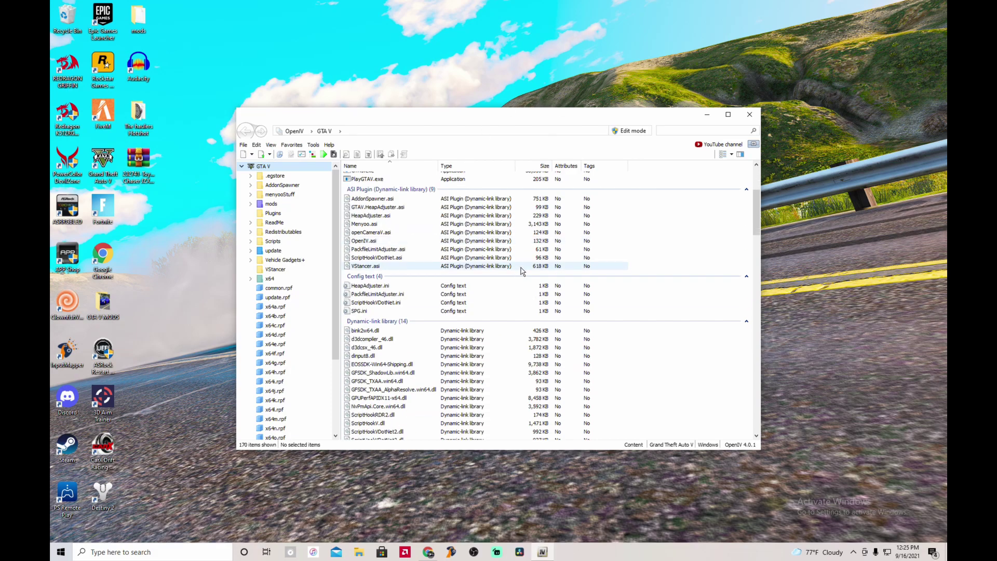
pyautogui.scroll(-8, 523, 266)
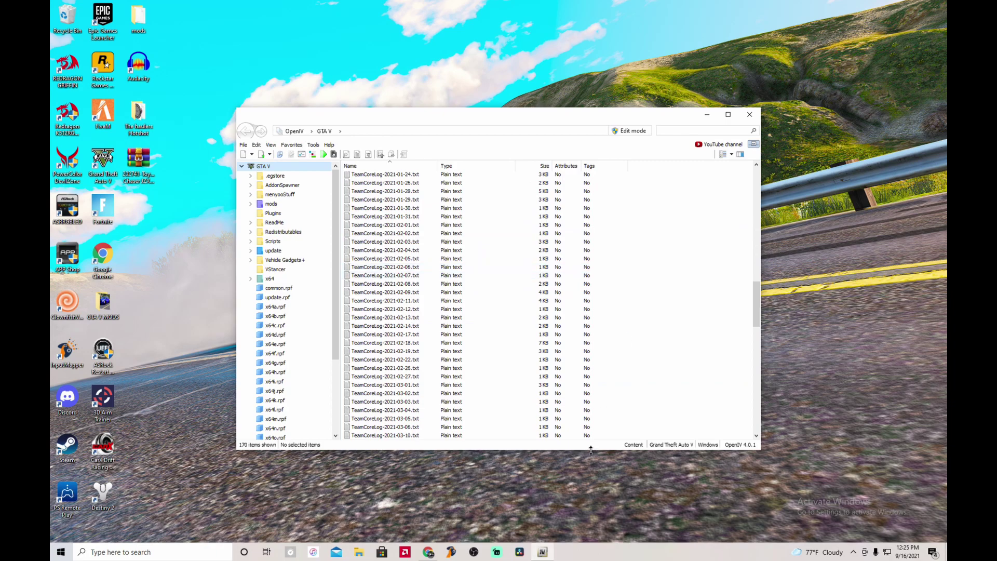
pyautogui.press('super+shift+Up')
pyautogui.scroll(-8, 514, 384)
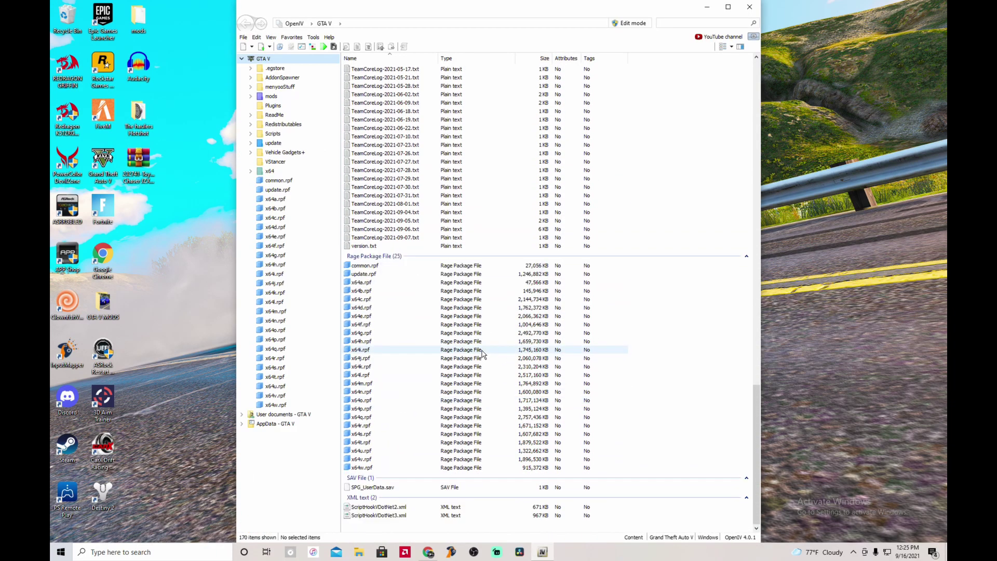
pyautogui.scroll(20, 474, 327)
pyautogui.scroll(8, 493, 300)
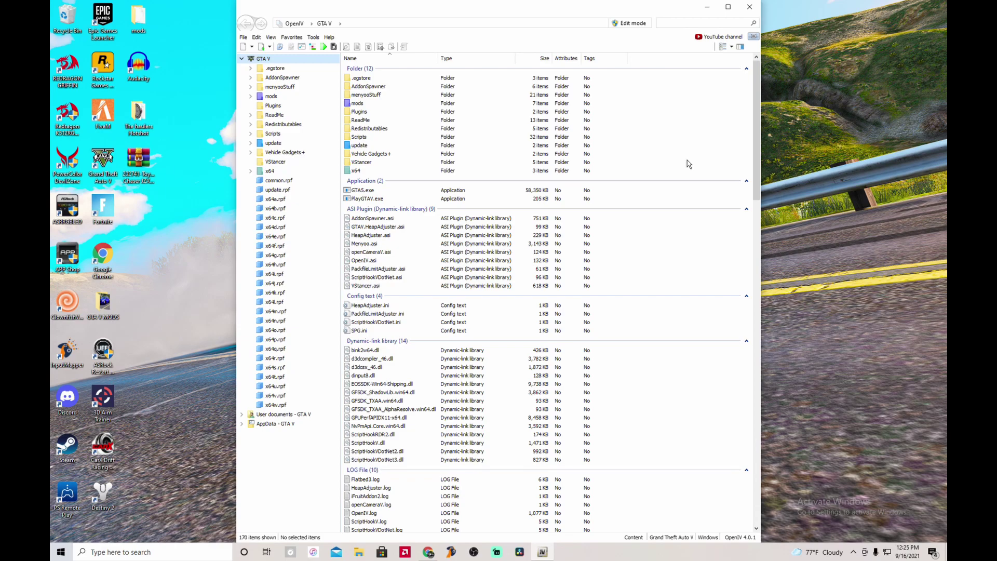
# - Enable edit mode, abandon a new 'mo' folder, and inspect the mods folder's 7 items
pyautogui.click(639, 25)
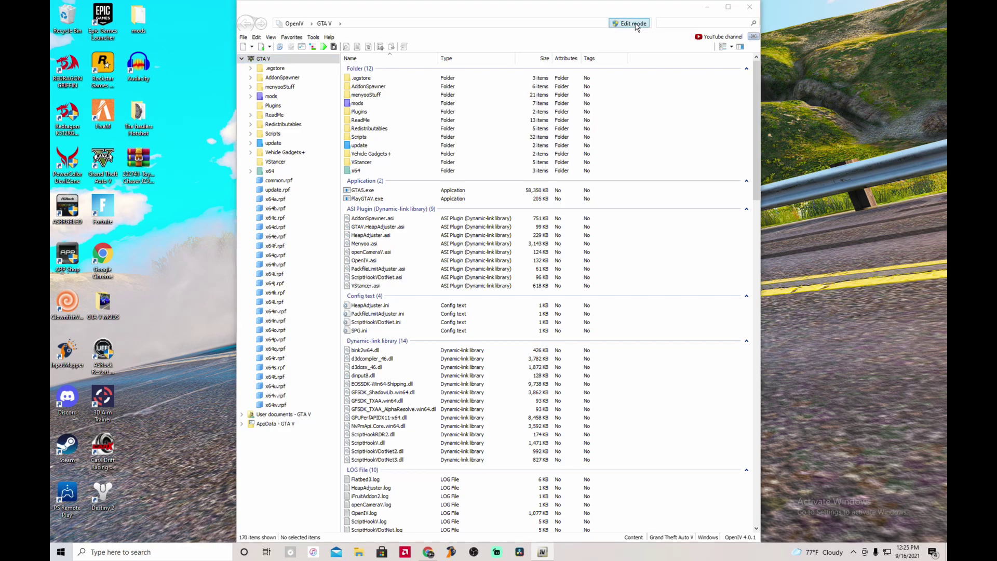
pyautogui.click(529, 310)
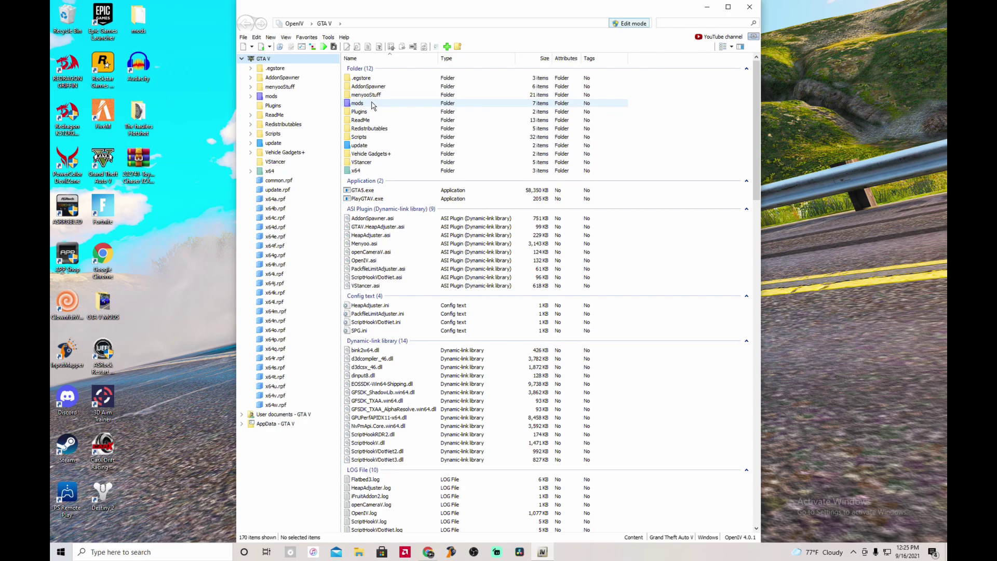
pyautogui.rightClick(643, 134)
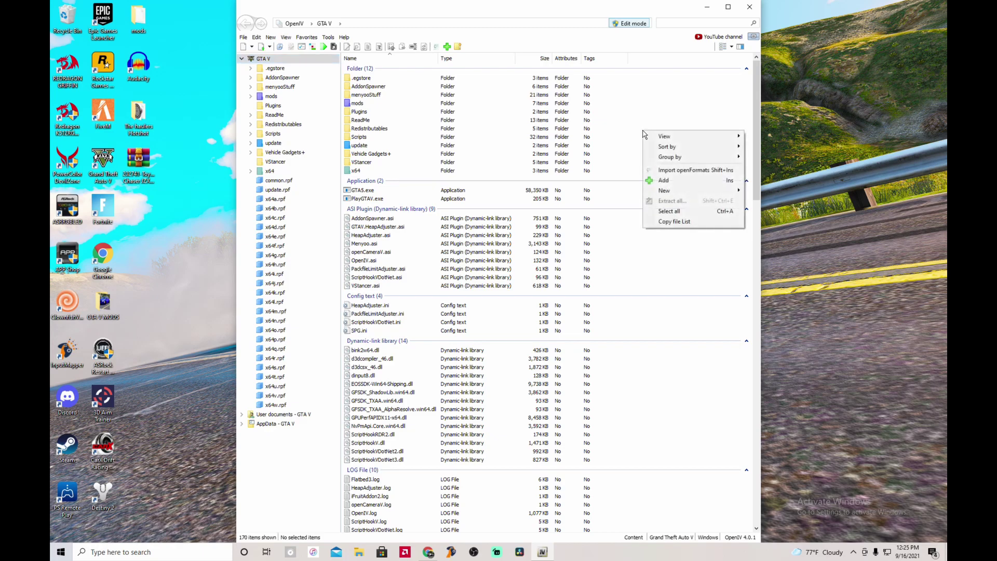
pyautogui.moveTo(697, 191)
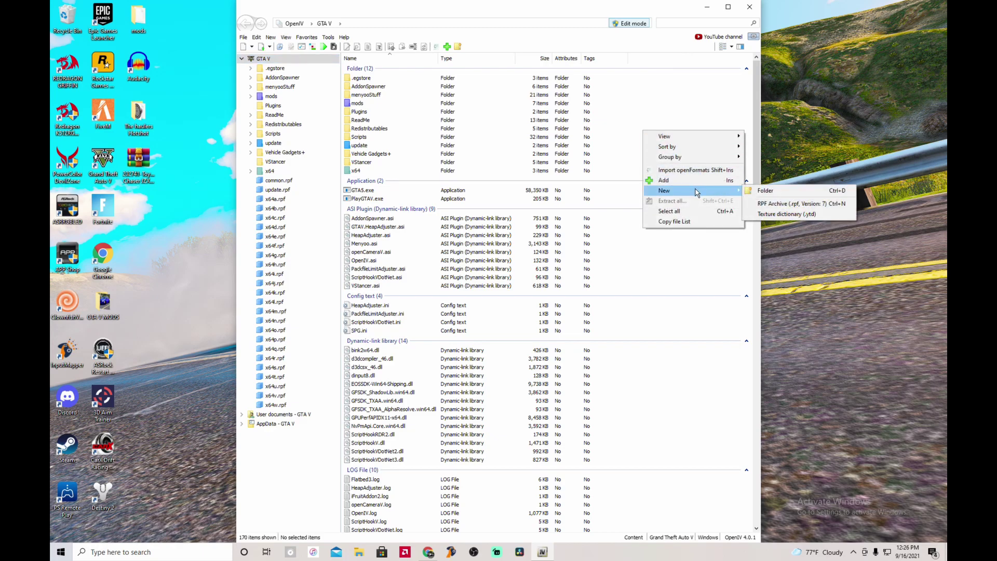
pyautogui.click(749, 191)
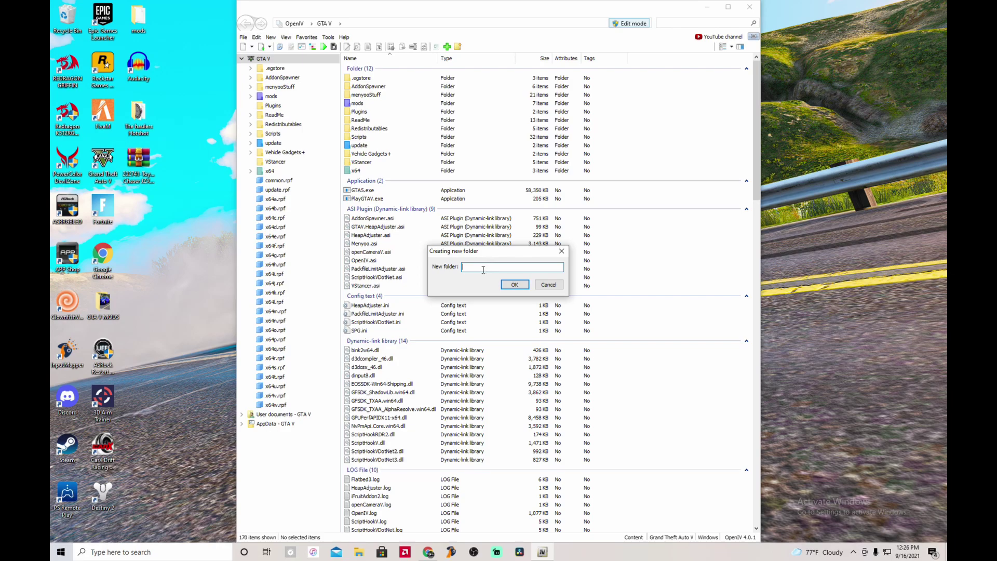
pyautogui.write('mods')
pyautogui.click(549, 285)
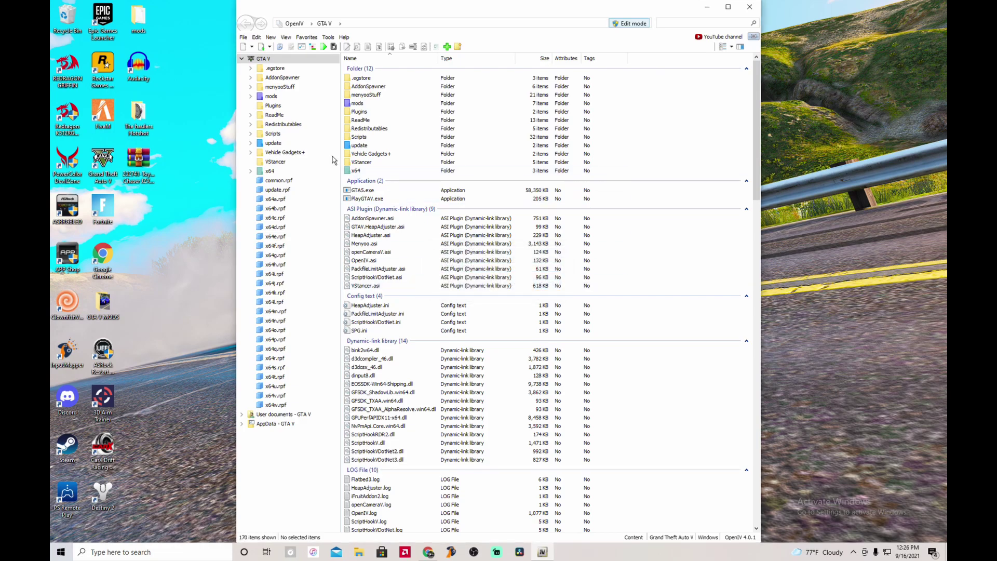
pyautogui.doubleClick(359, 104)
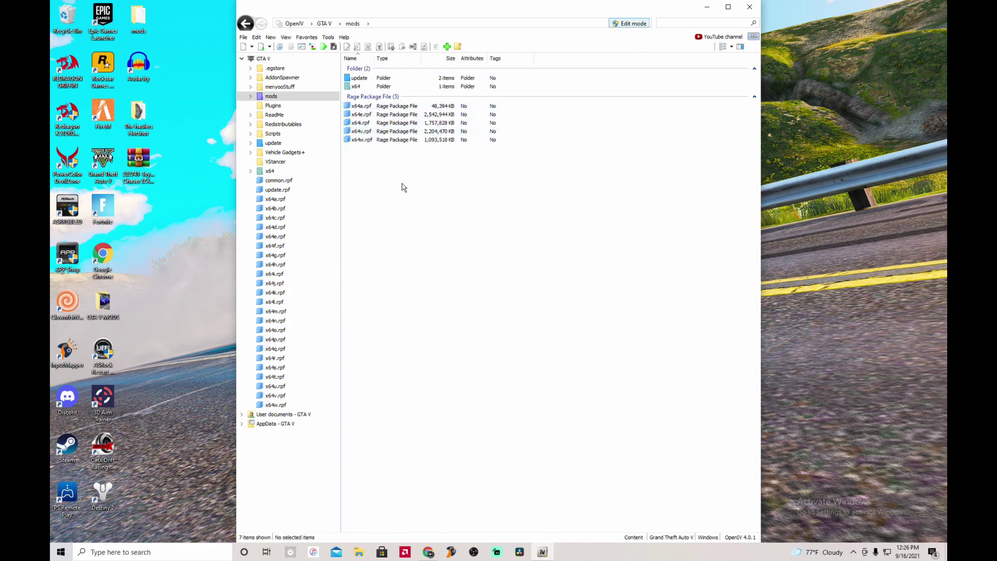
pyautogui.press('BackSpace')
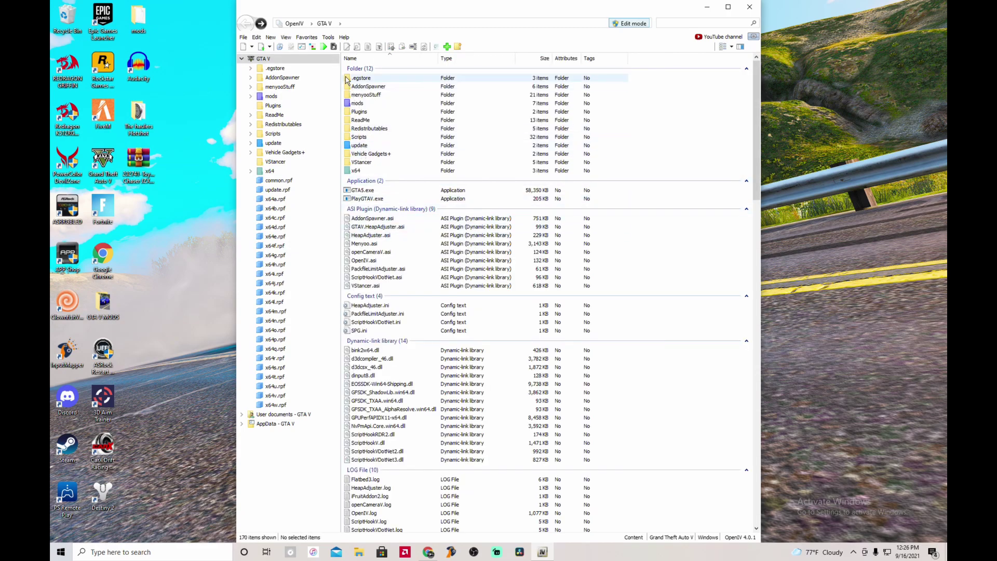
# - Uninstall and reinstall ASI Loader in the ASI Manager so all three plugins show installed
pyautogui.click(329, 39)
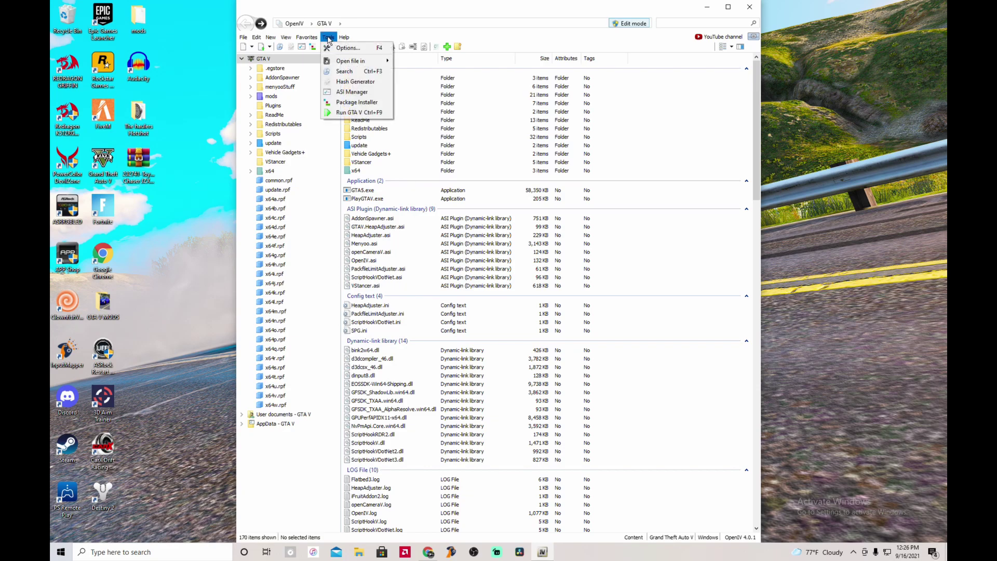
pyautogui.click(356, 92)
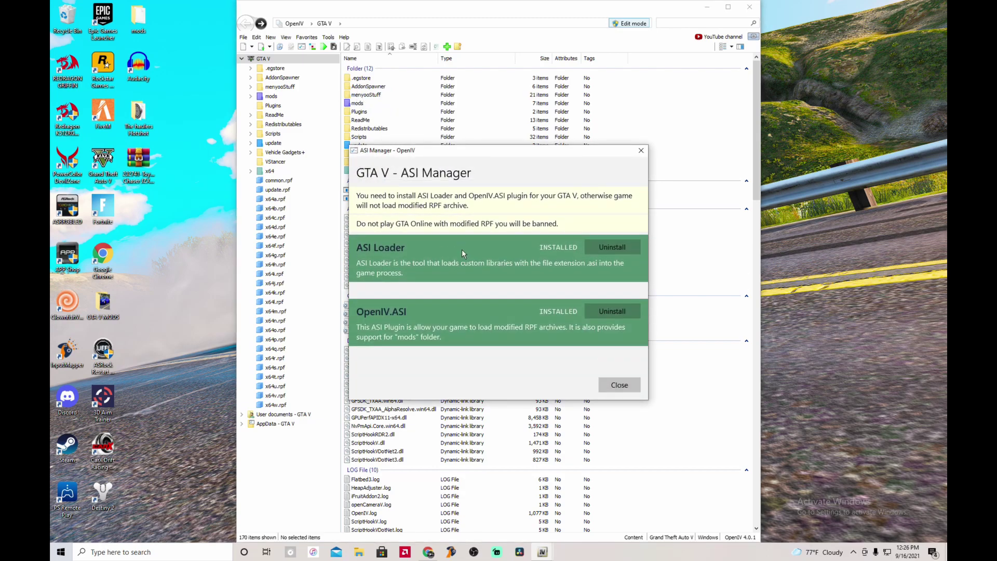
pyautogui.click(614, 246)
pyautogui.click(613, 245)
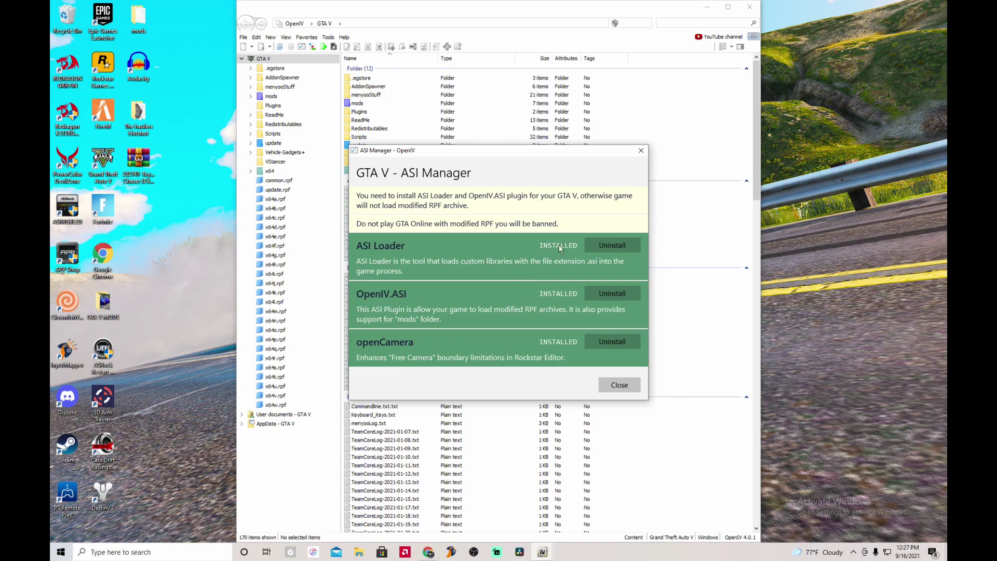
pyautogui.click(620, 385)
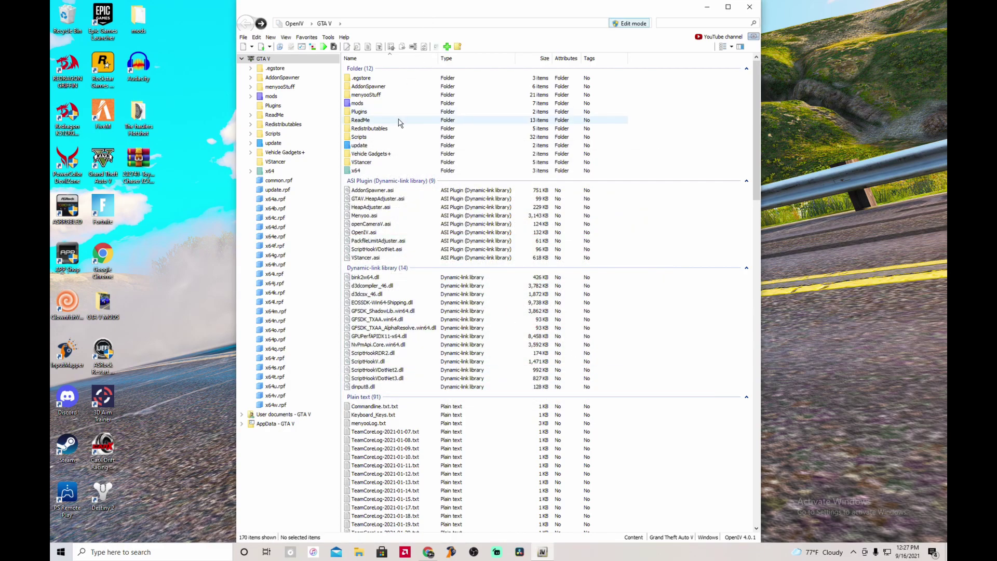
# - Bring up the 1993 McLaren F1 add-on page on gta5-mods.com in Chrome
pyautogui.scroll(-15, 459, 329)
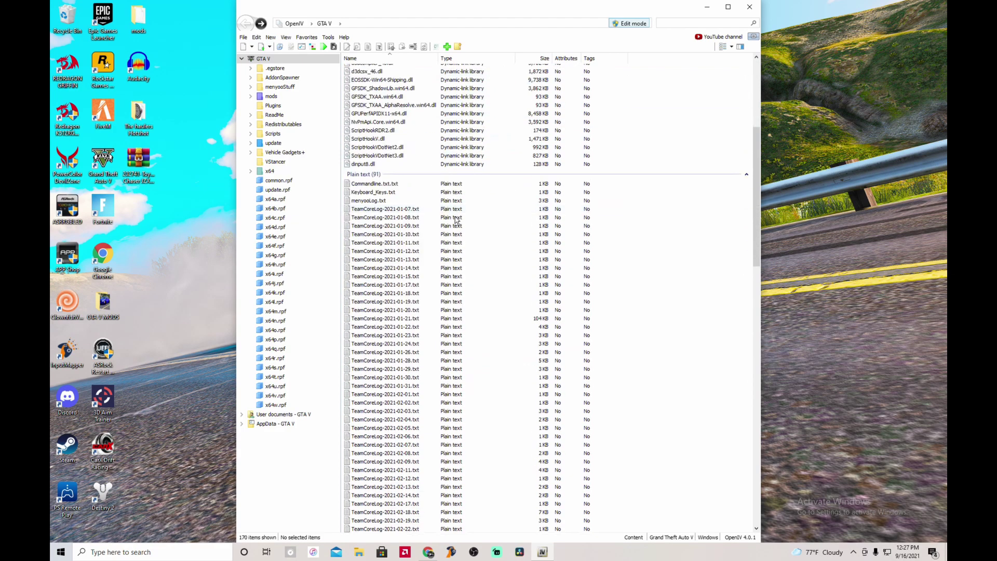
pyautogui.scroll(15, 459, 329)
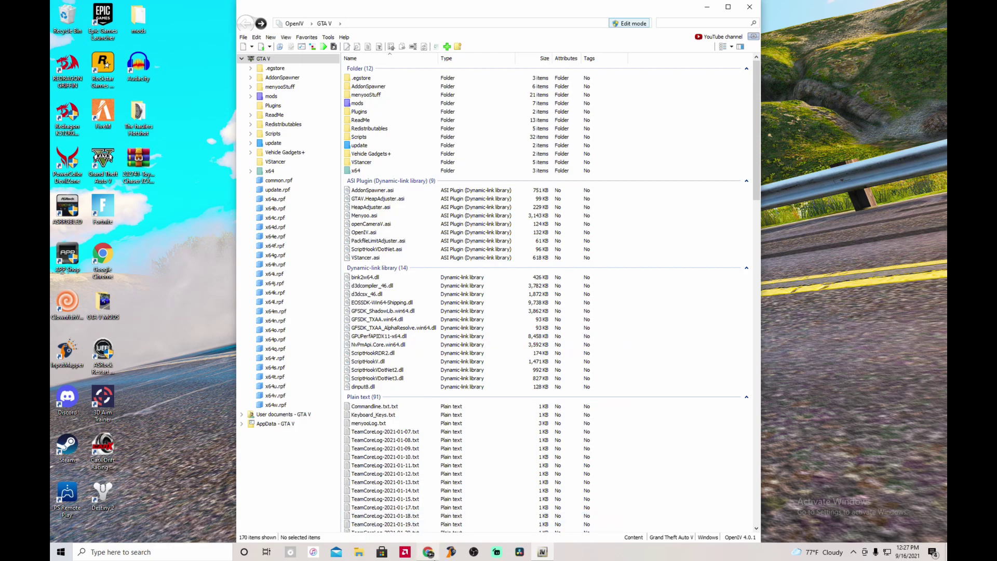
pyautogui.click(428, 552)
pyautogui.scroll(-3, 571, 185)
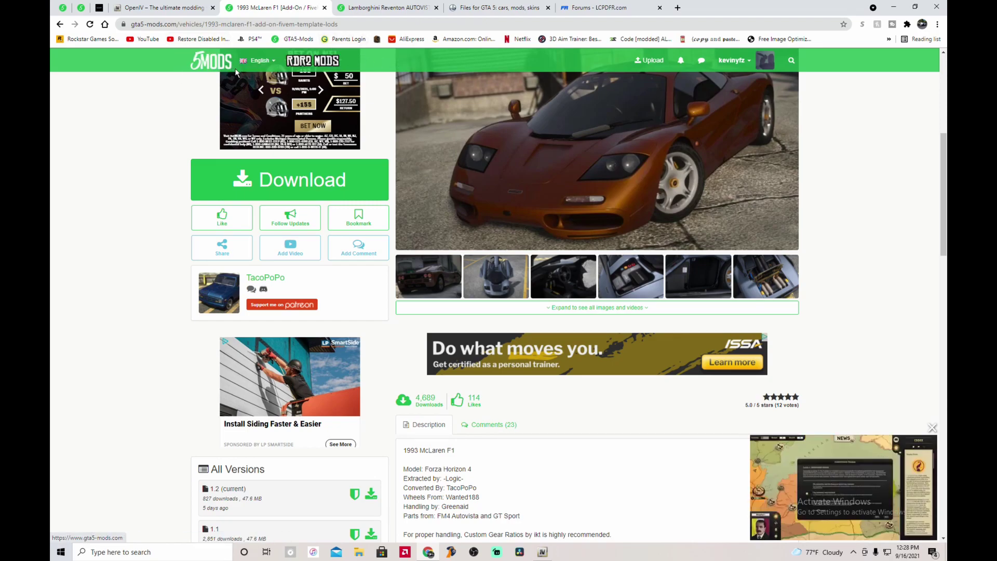
# - Scroll through the newest car mods on LibertyCity's Files for GTA 5 page
pyautogui.scroll(6, 348, 155)
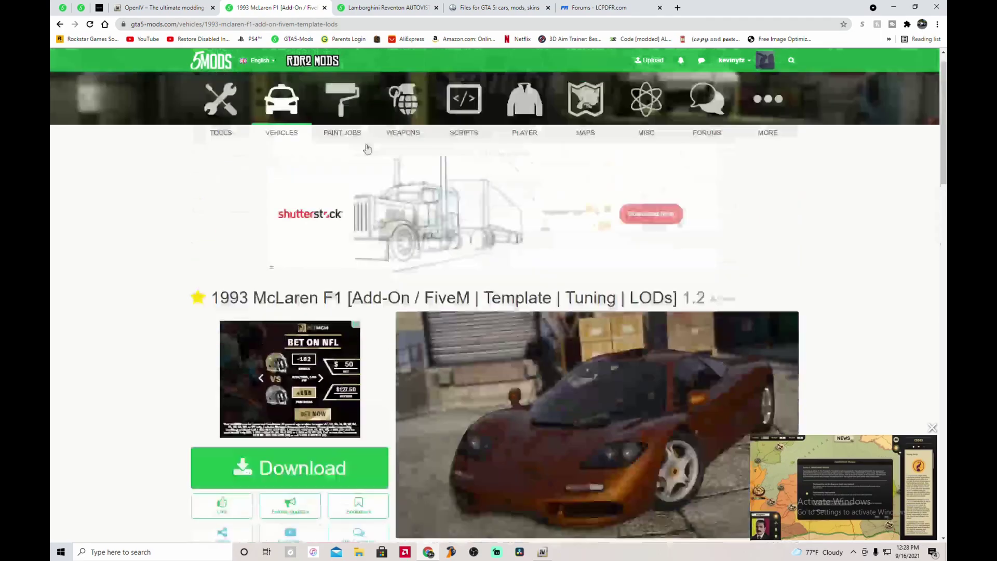
pyautogui.click(496, 7)
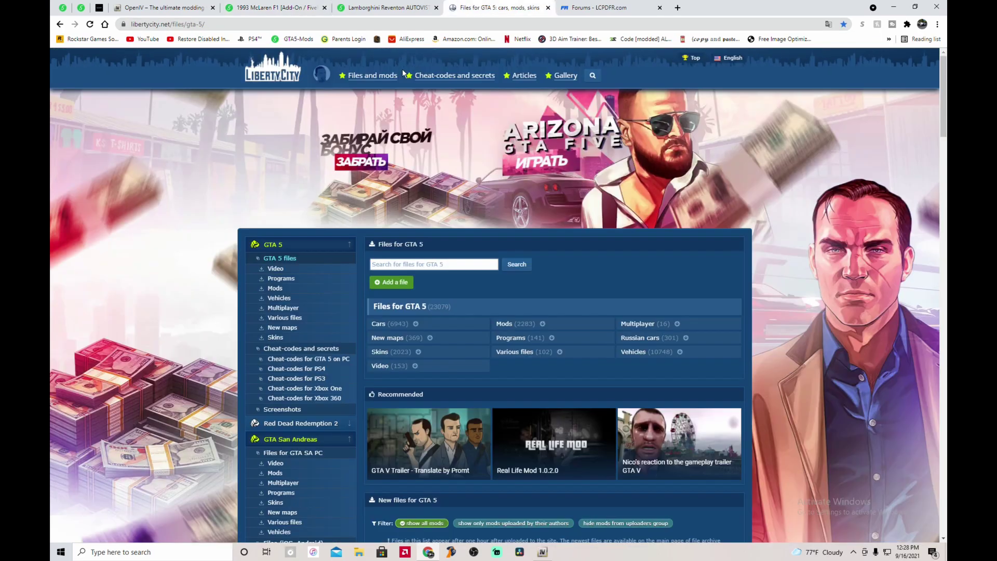
pyautogui.scroll(-5, 479, 204)
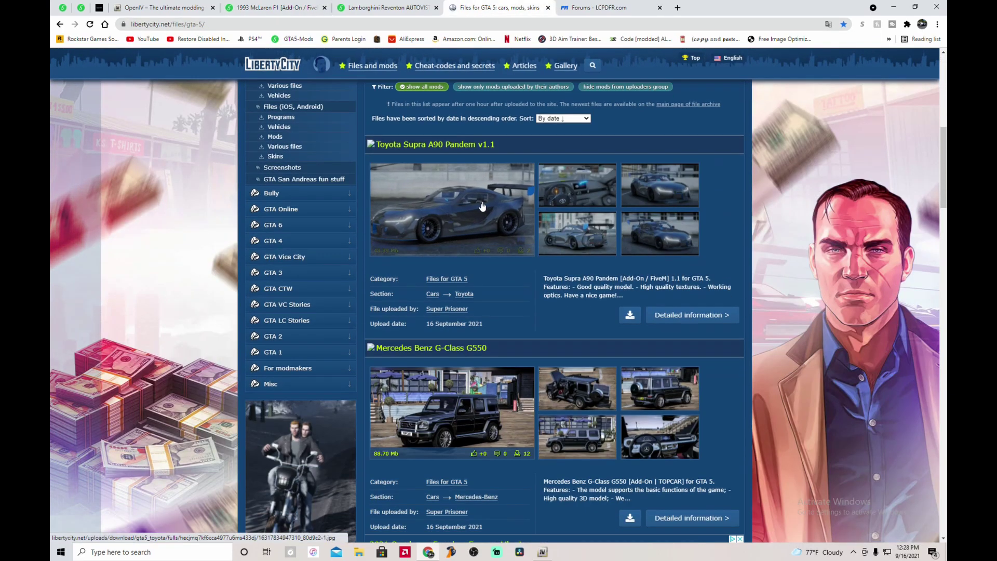
pyautogui.scroll(-10, 479, 204)
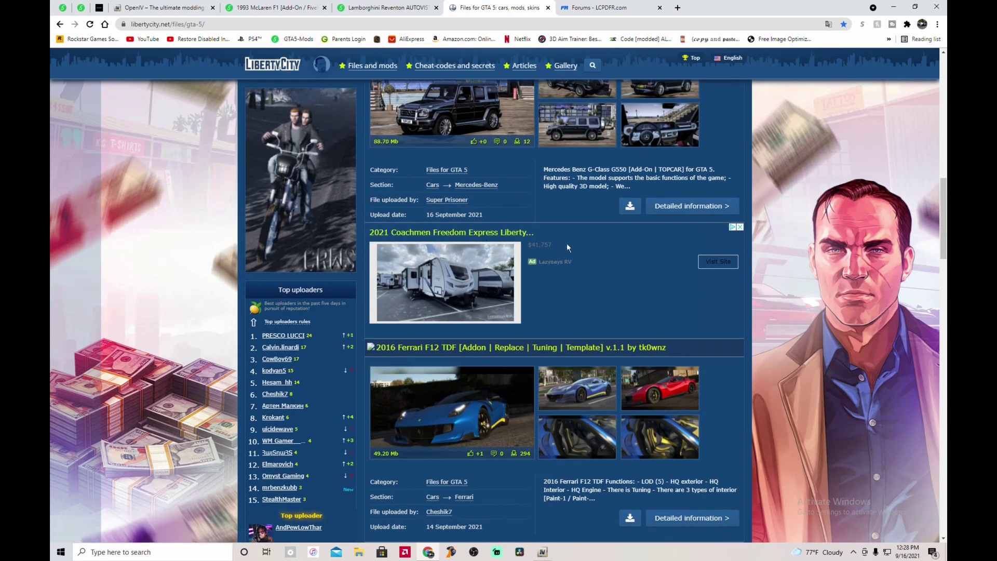
pyautogui.scroll(-6, 568, 254)
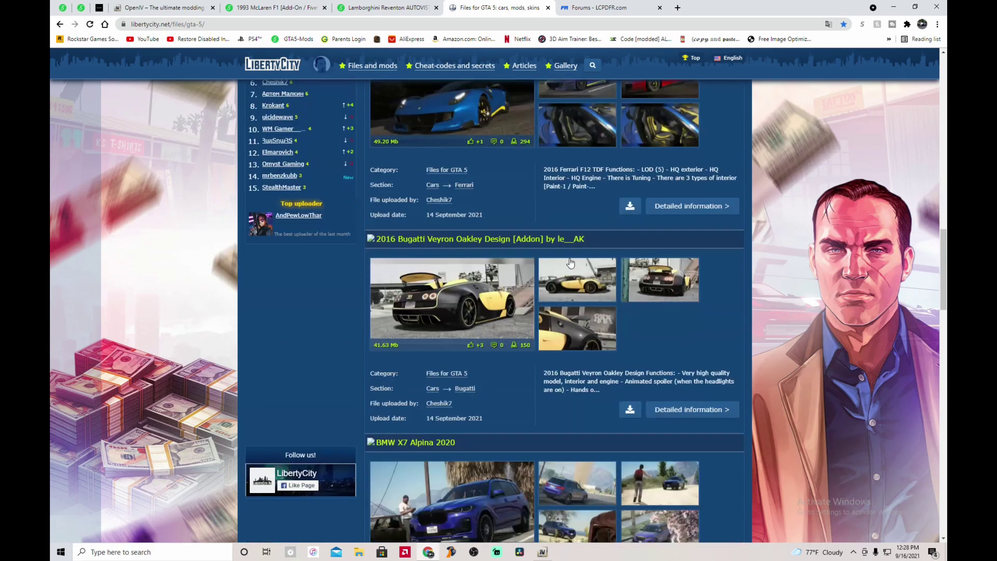
# - Glance at the McLaren tab, recheck the LibertyCity listings, then go to the LCPDFR forums
pyautogui.click(275, 7)
pyautogui.click(498, 8)
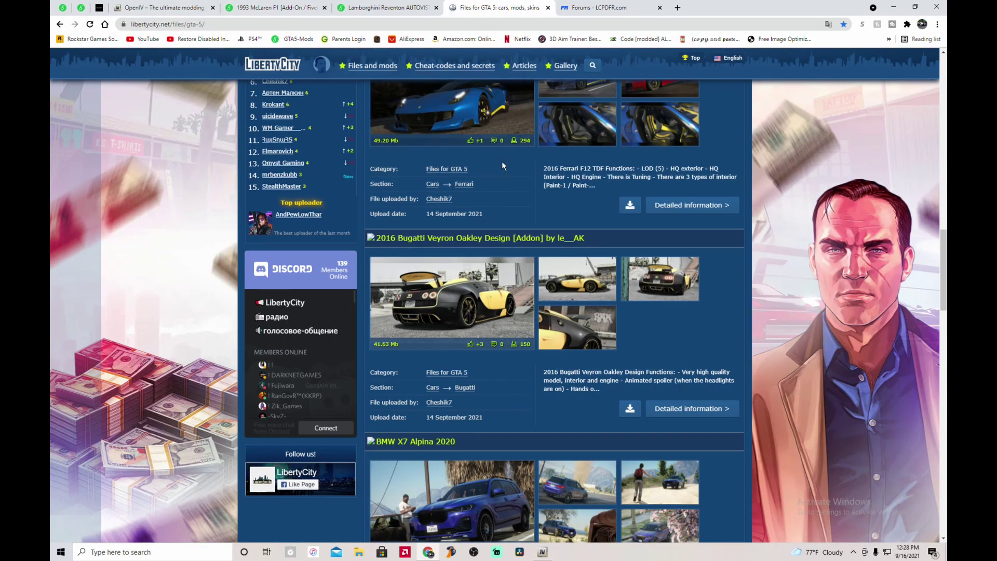
pyautogui.scroll(-4, 503, 165)
pyautogui.scroll(-6, 491, 223)
pyautogui.scroll(12, 514, 270)
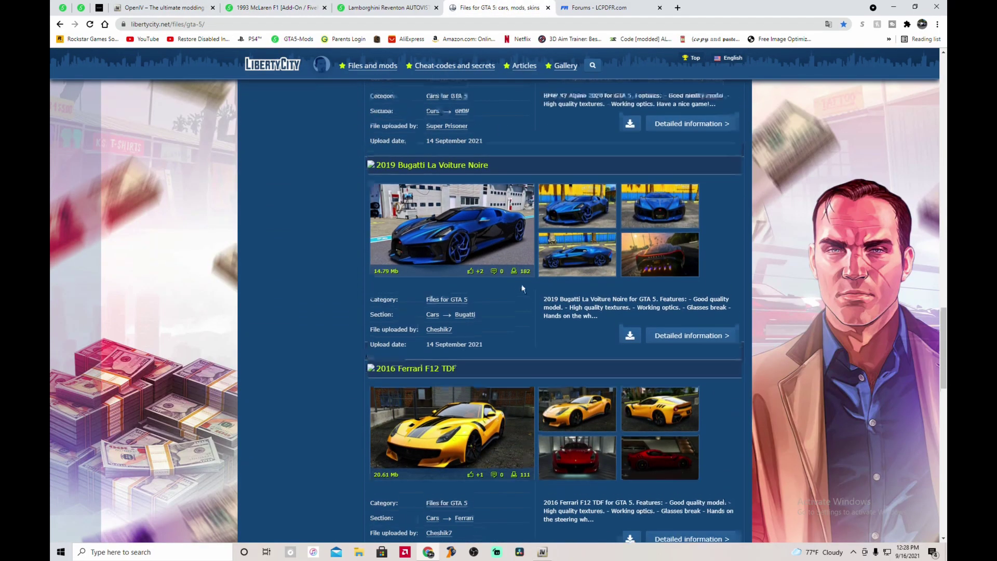
pyautogui.scroll(7, 535, 281)
pyautogui.click(597, 7)
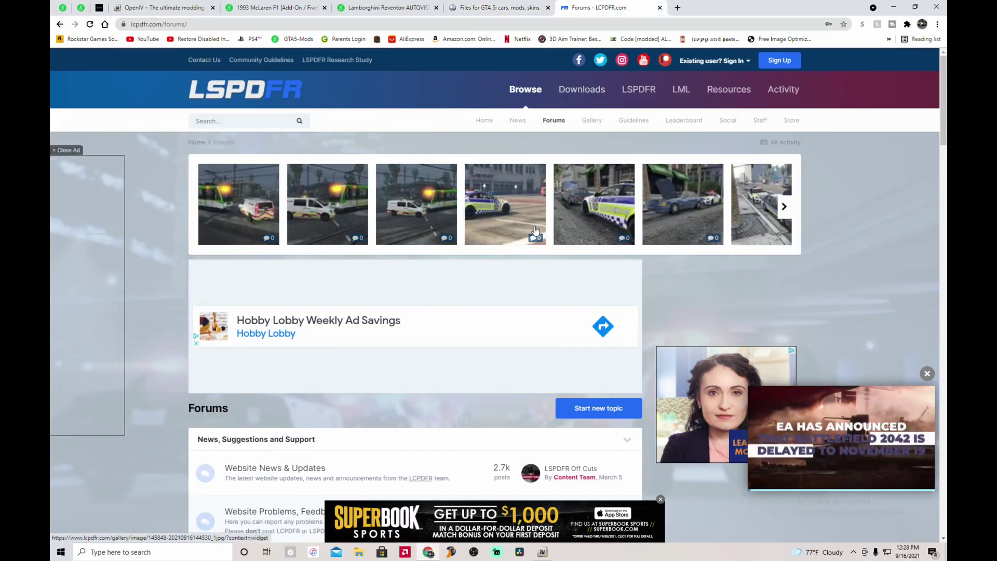
# - Scroll over the LSPDFR forum categories, then return to the 1993 McLaren F1 tab
pyautogui.scroll(-1, 450, 218)
pyautogui.scroll(1, 451, 217)
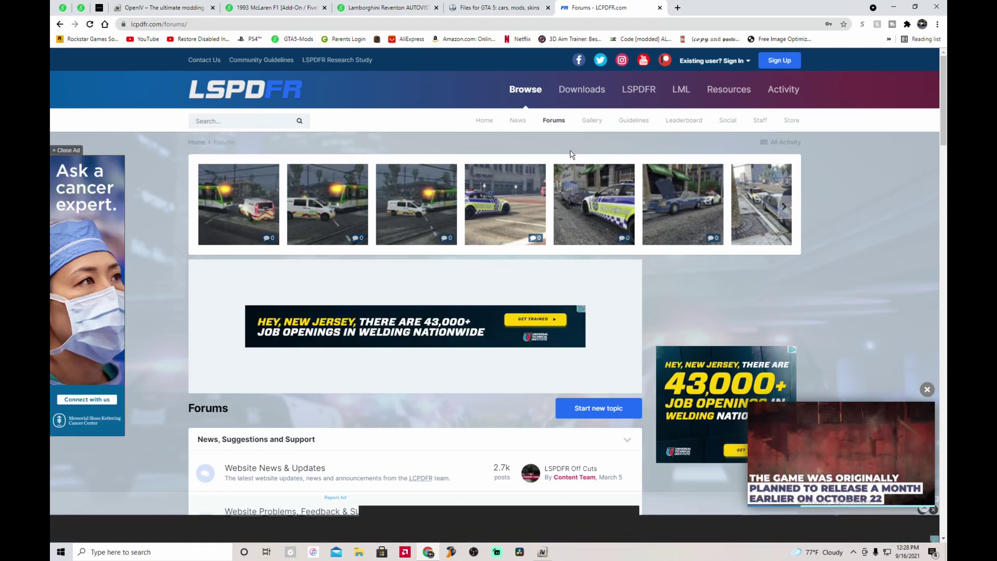
pyautogui.scroll(-10, 571, 154)
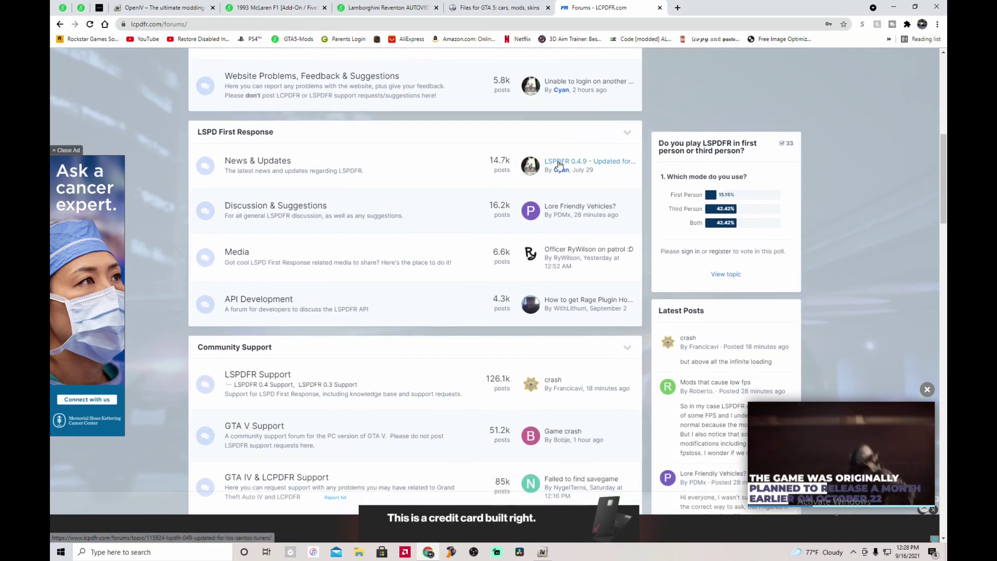
pyautogui.scroll(9, 559, 165)
pyautogui.scroll(1, 555, 165)
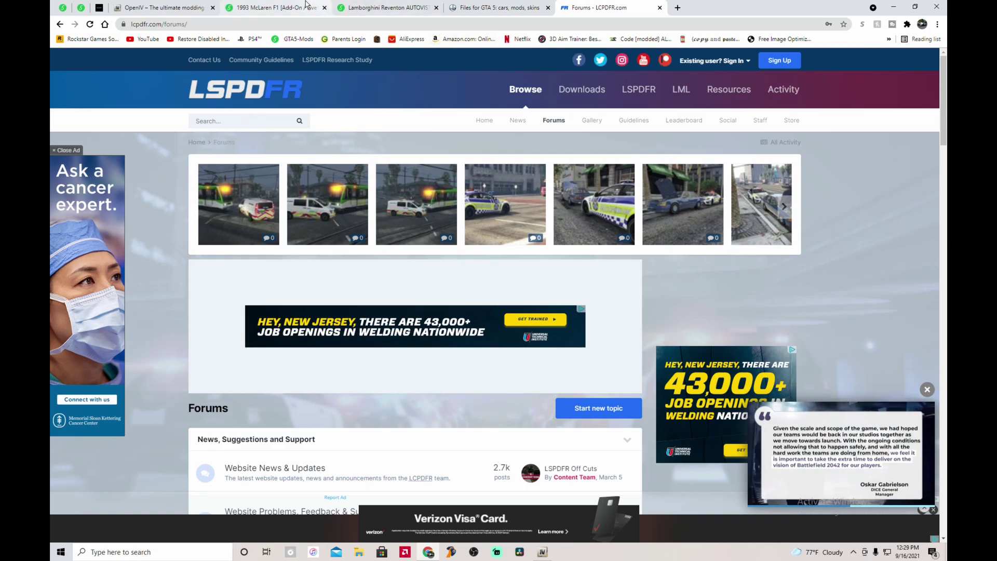
pyautogui.click(275, 7)
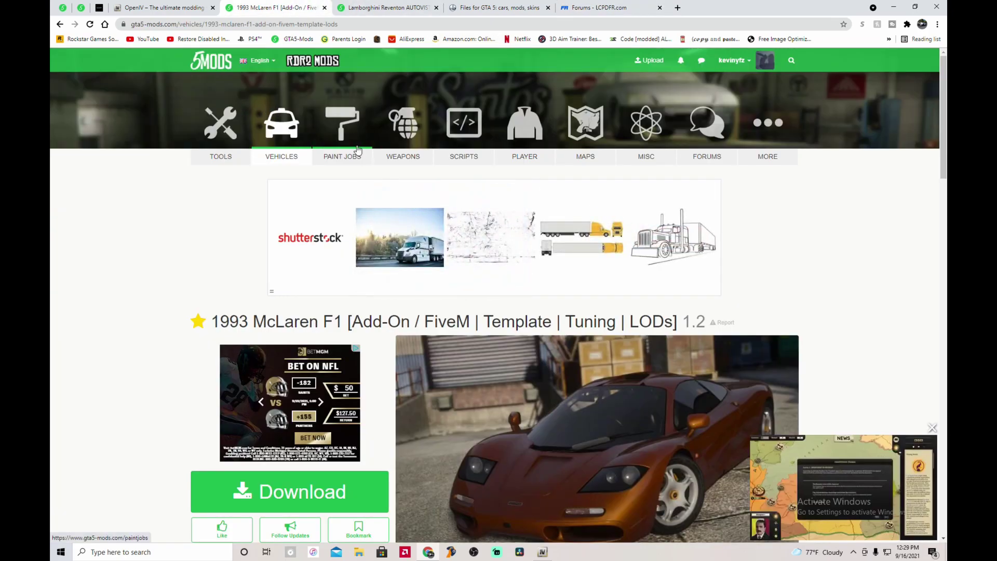
# - Highlight 'Add-On' in the McLaren F1 title and 'Replace' in the Lamborghini Reventon title
pyautogui.scroll(-3, 503, 240)
pyautogui.scroll(-4, 503, 239)
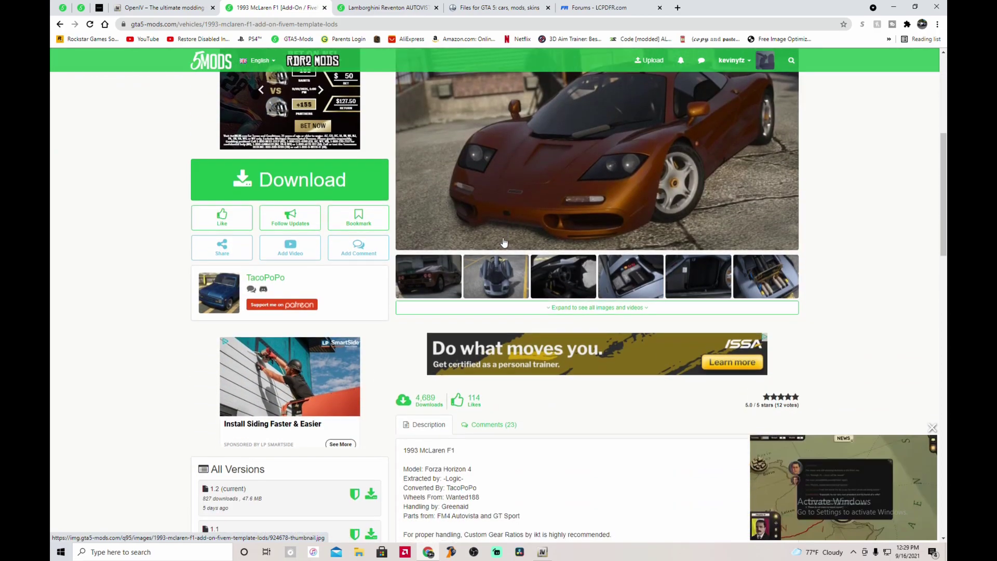
pyautogui.scroll(4, 508, 241)
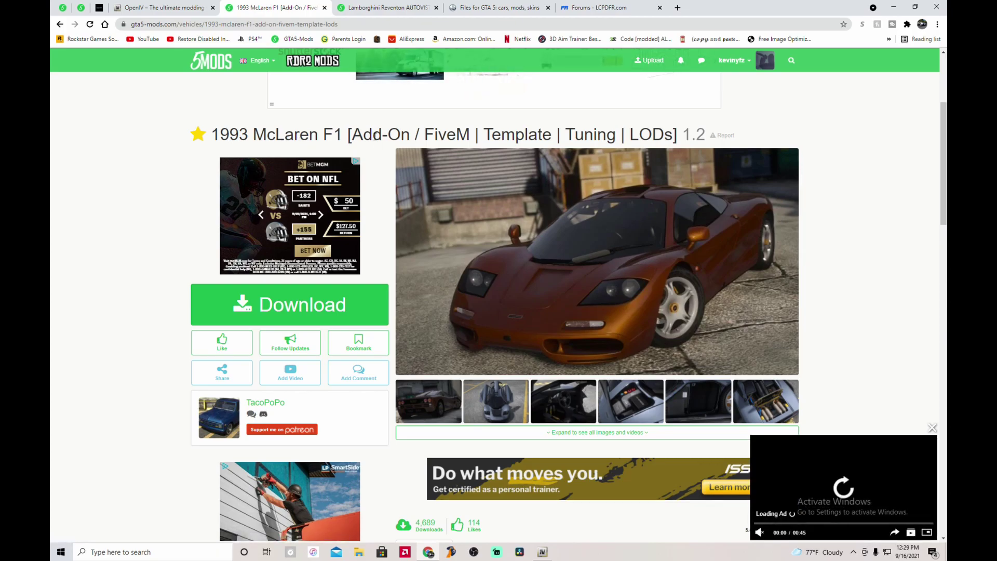
pyautogui.moveTo(351, 136); pyautogui.dragTo(402, 136)
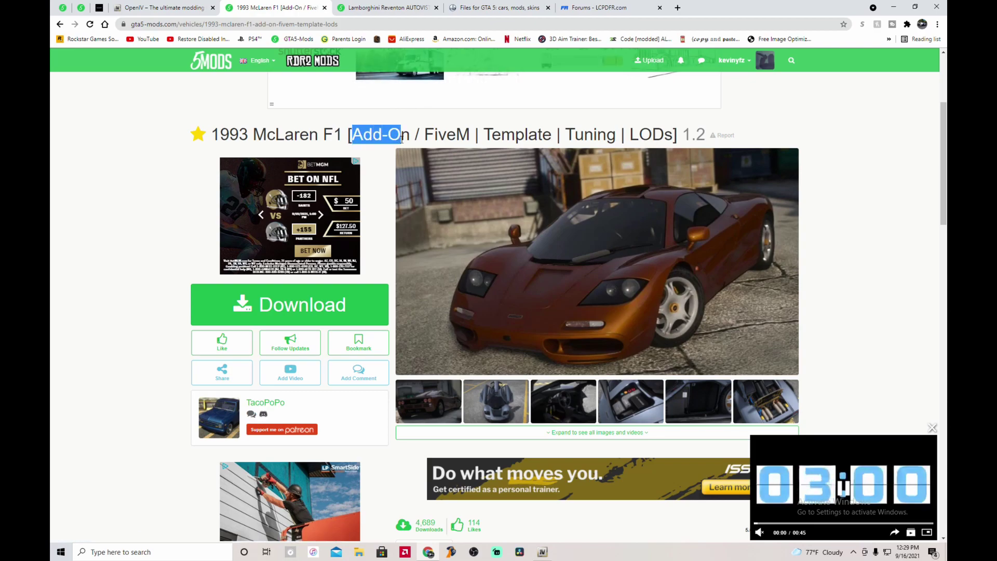
pyautogui.hotkey('ctrl', 'Tab')
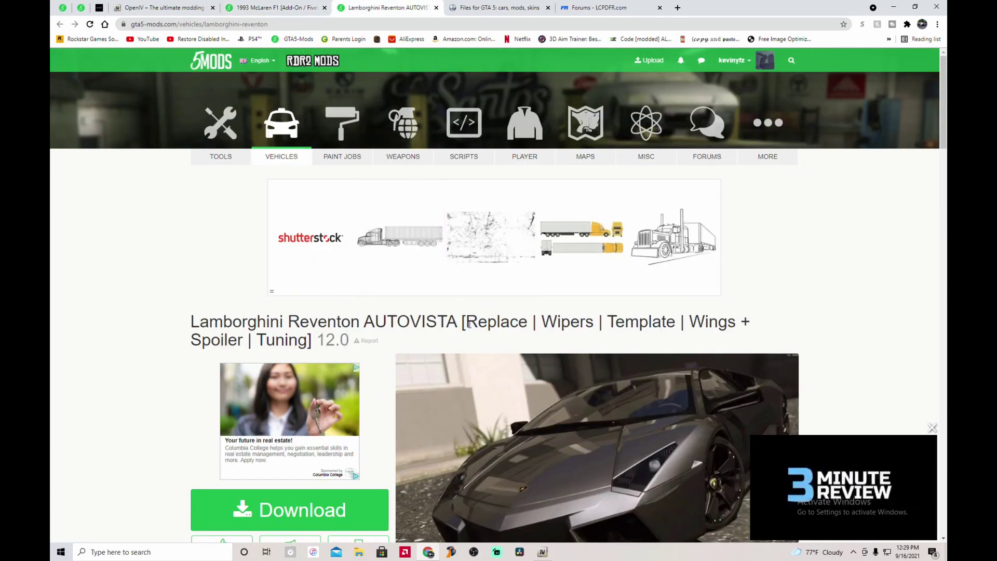
pyautogui.moveTo(468, 324); pyautogui.dragTo(530, 323)
pyautogui.click(255, 7)
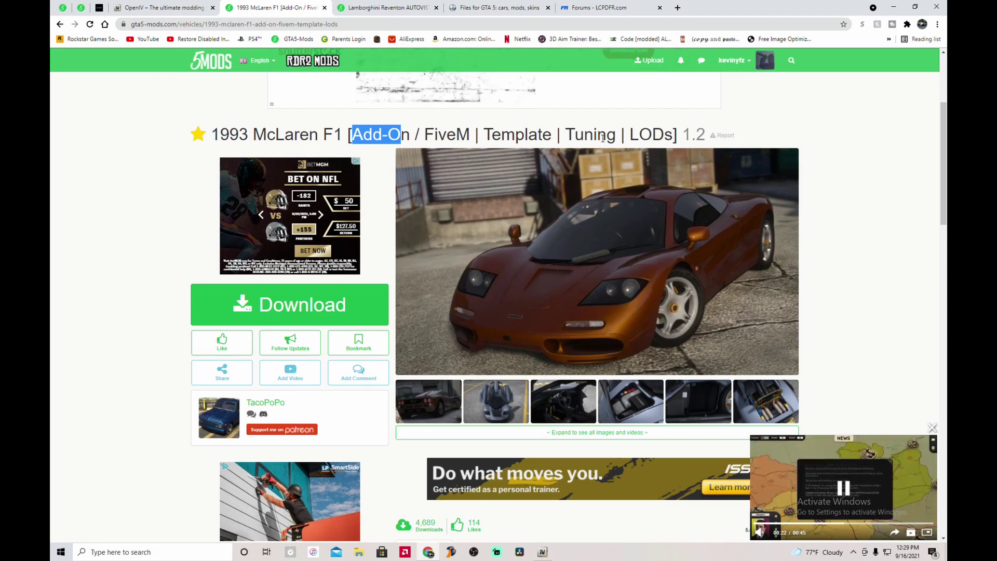
# - Scroll the McLaren F1 page to its installation steps for the mclarenf1 dlcpacks folder
pyautogui.click(387, 8)
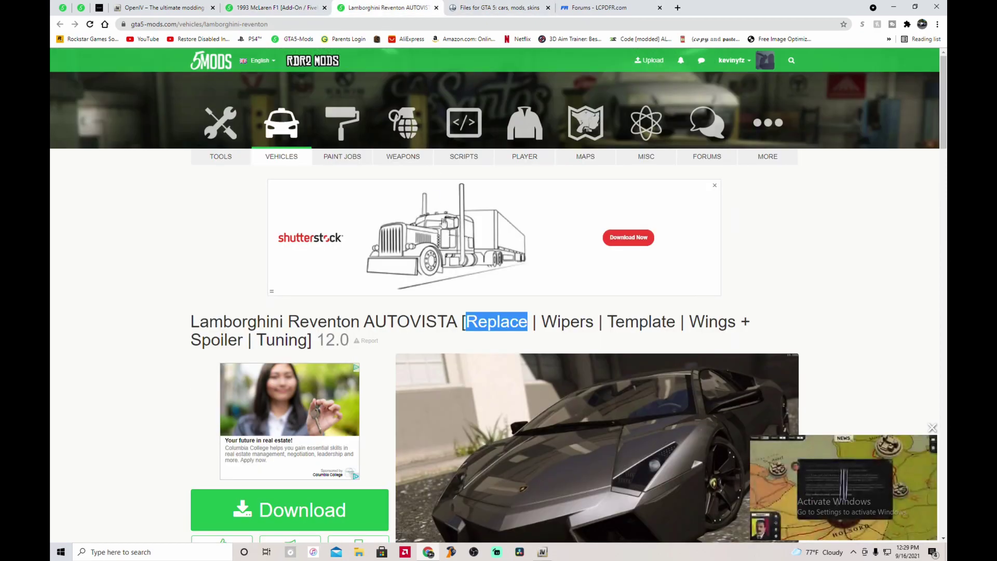
pyautogui.click(290, 6)
pyautogui.scroll(-2, 544, 215)
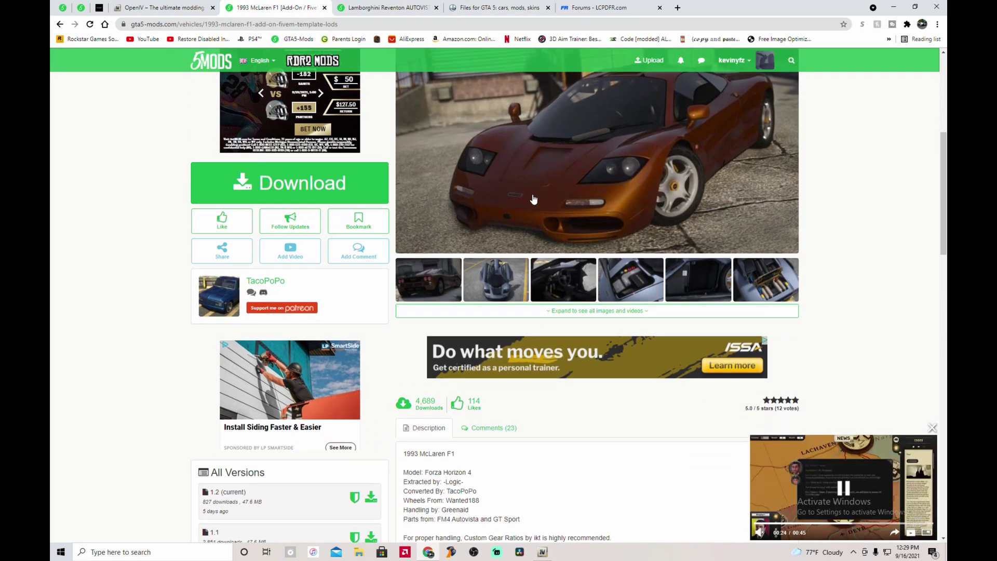
pyautogui.scroll(3, 544, 214)
pyautogui.scroll(-2, 576, 272)
pyautogui.scroll(-2, 576, 273)
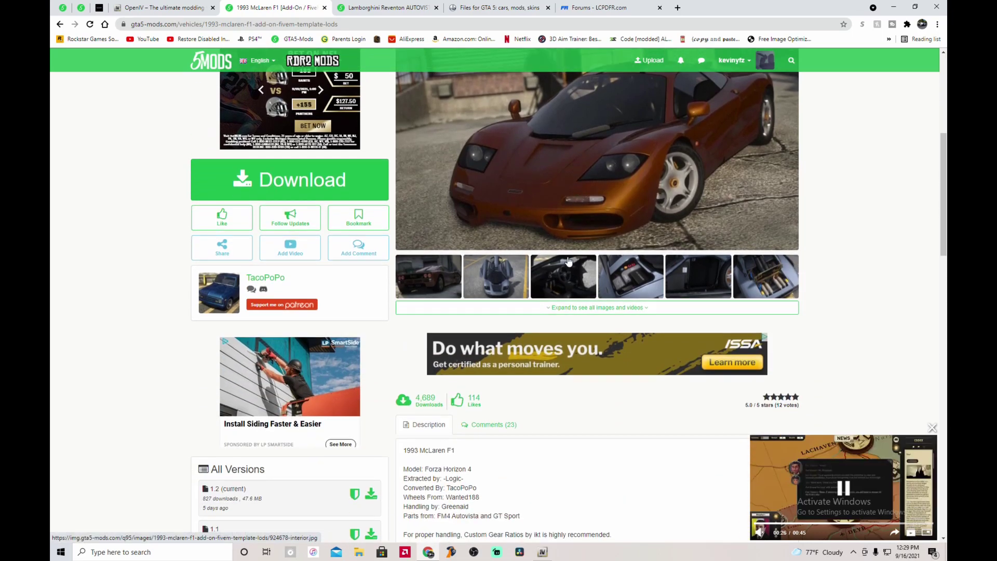
pyautogui.scroll(-5, 569, 261)
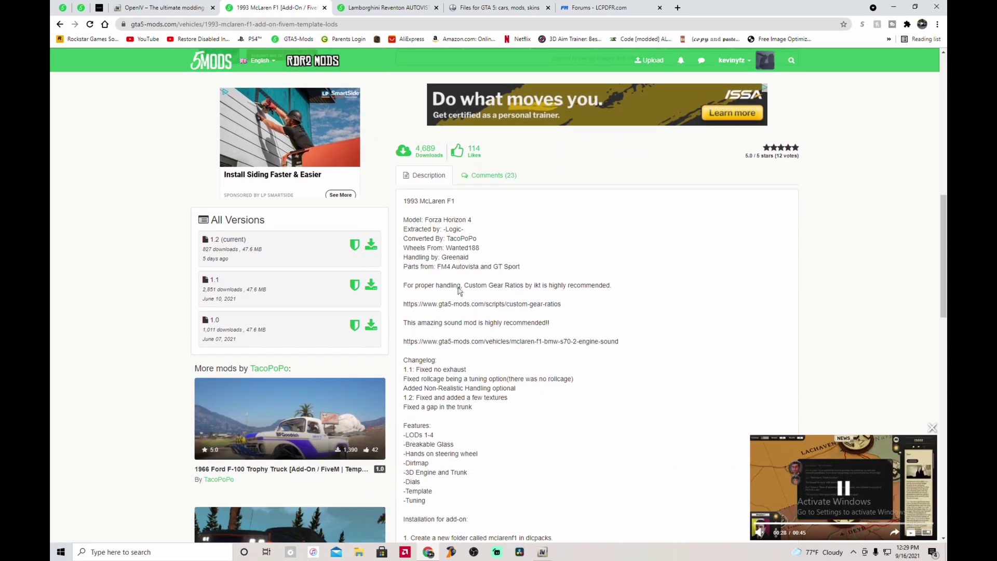
pyautogui.scroll(-4, 498, 295)
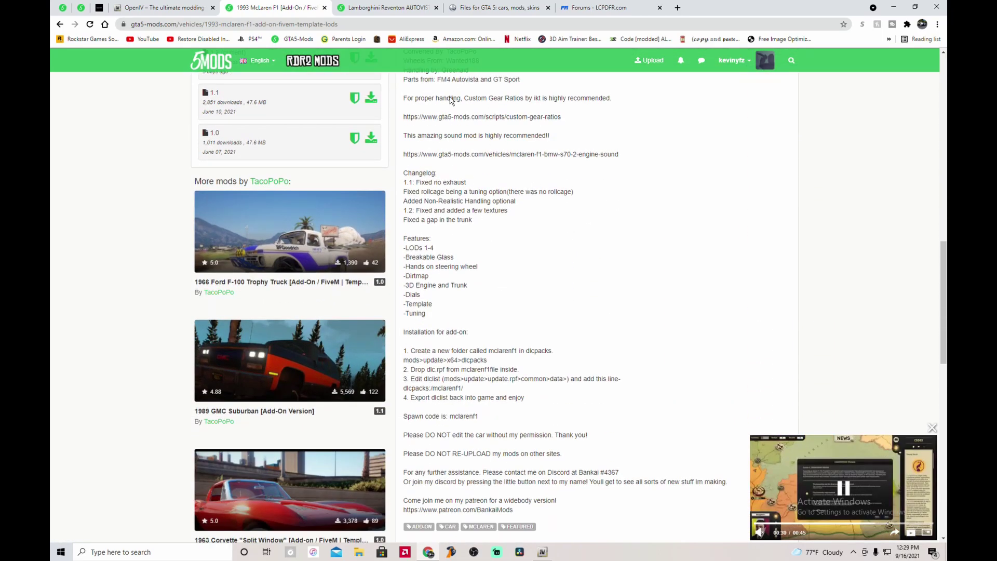